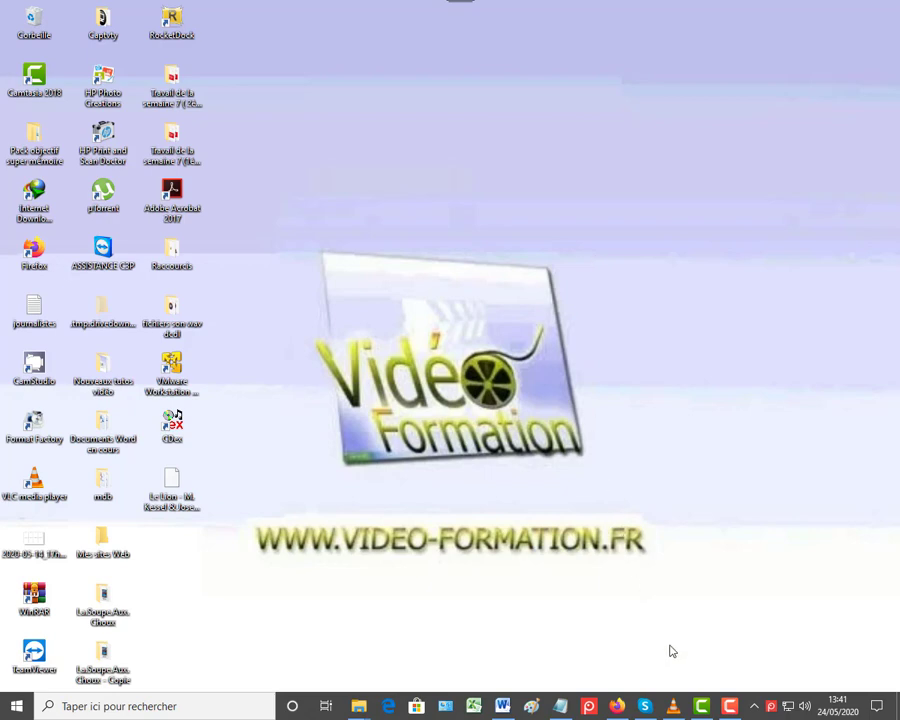
# - Switch to the online-convert.com page in Firefox and open its video converter category (Convertisseur vidéo)
pyautogui.click(617, 707)
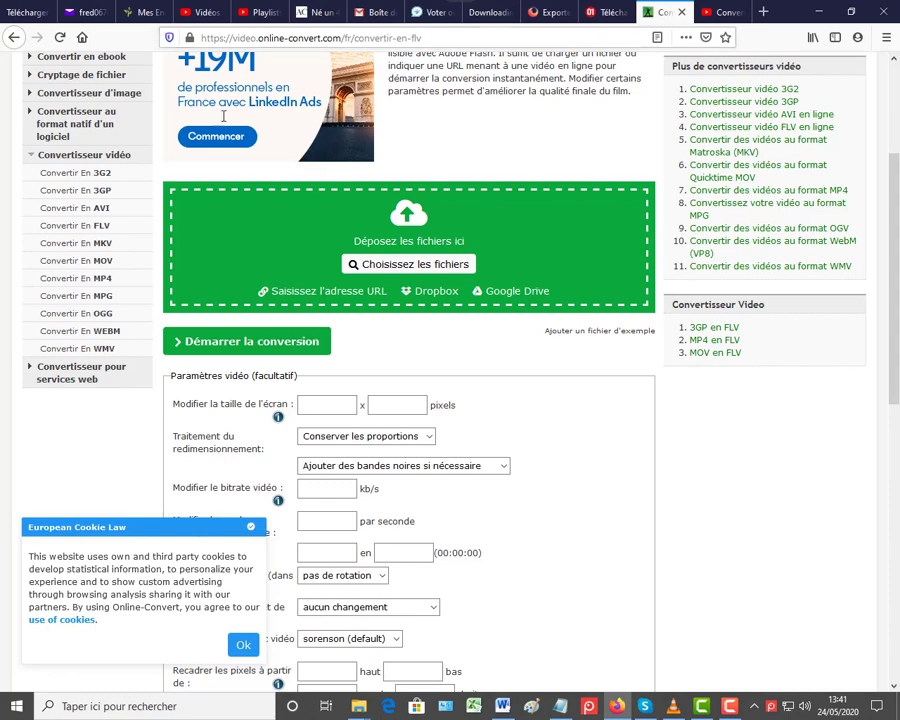
pyautogui.scroll(3, 88, 238)
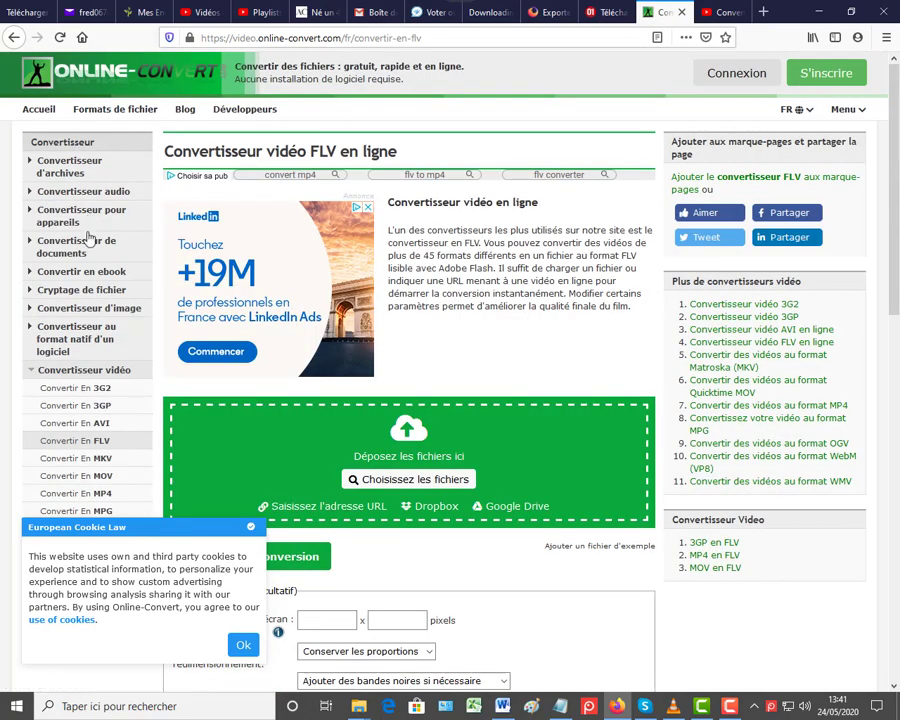
pyautogui.click(85, 372)
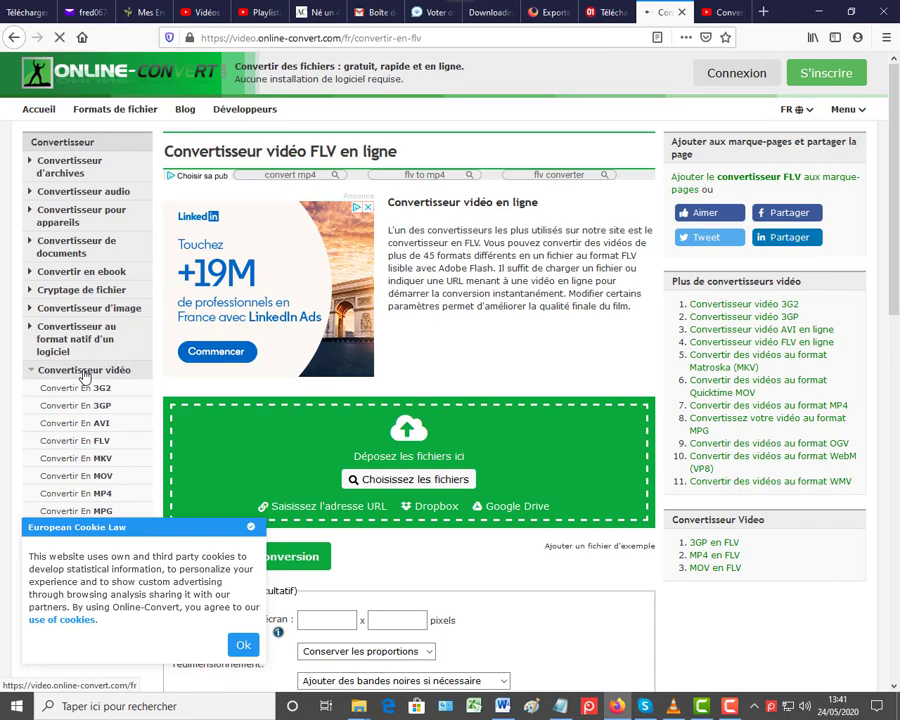
pyautogui.scroll(-3, 85, 376)
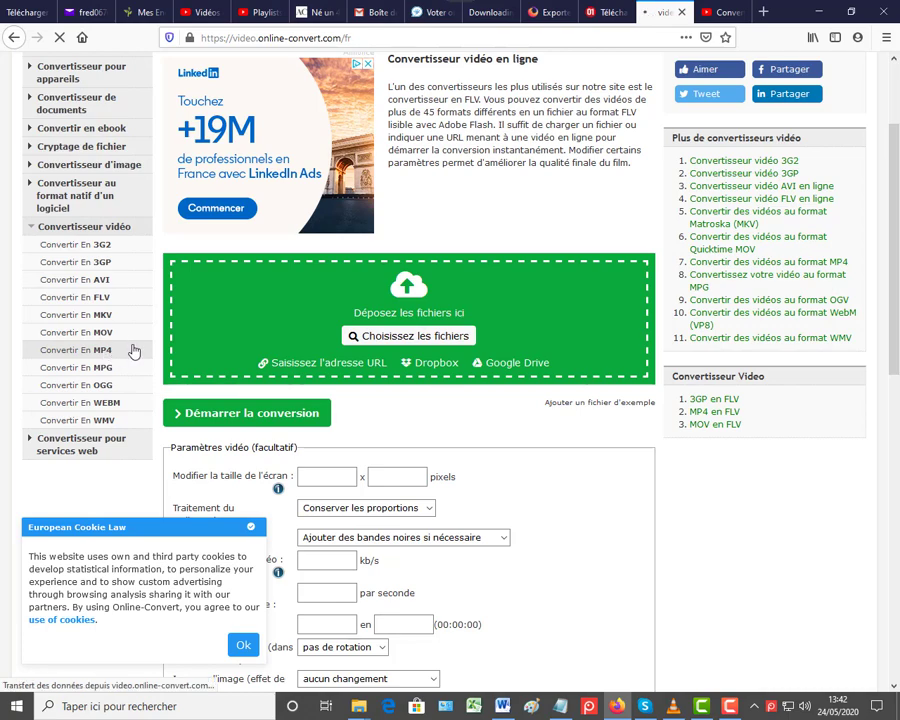
pyautogui.scroll(-3, 514, 294)
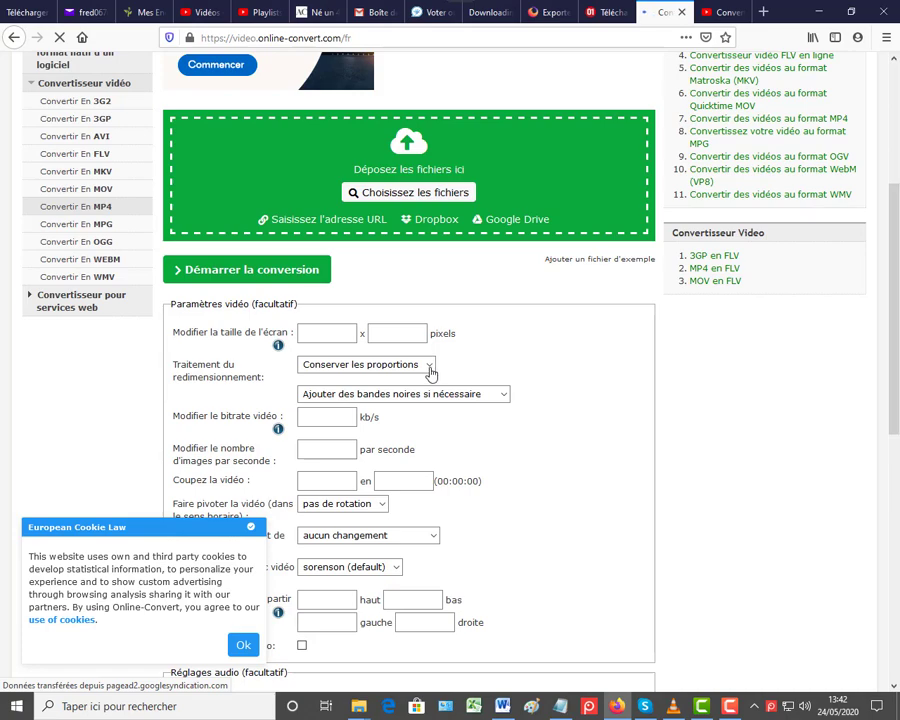
pyautogui.scroll(-2, 466, 360)
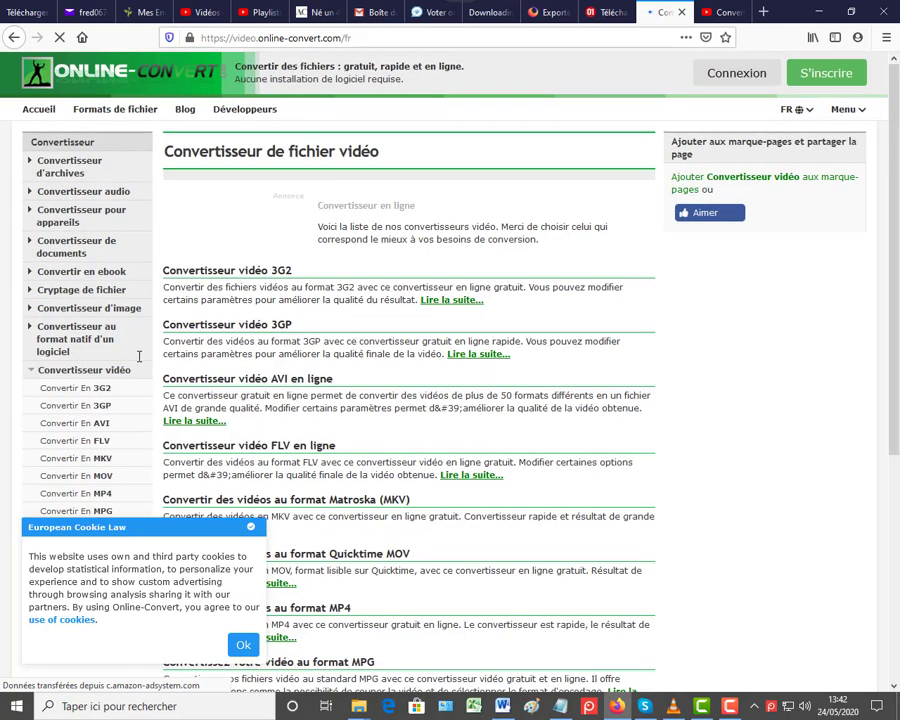
# - Look through the list of video converters and open the page for converting videos to MP4
pyautogui.scroll(-8, 140, 354)
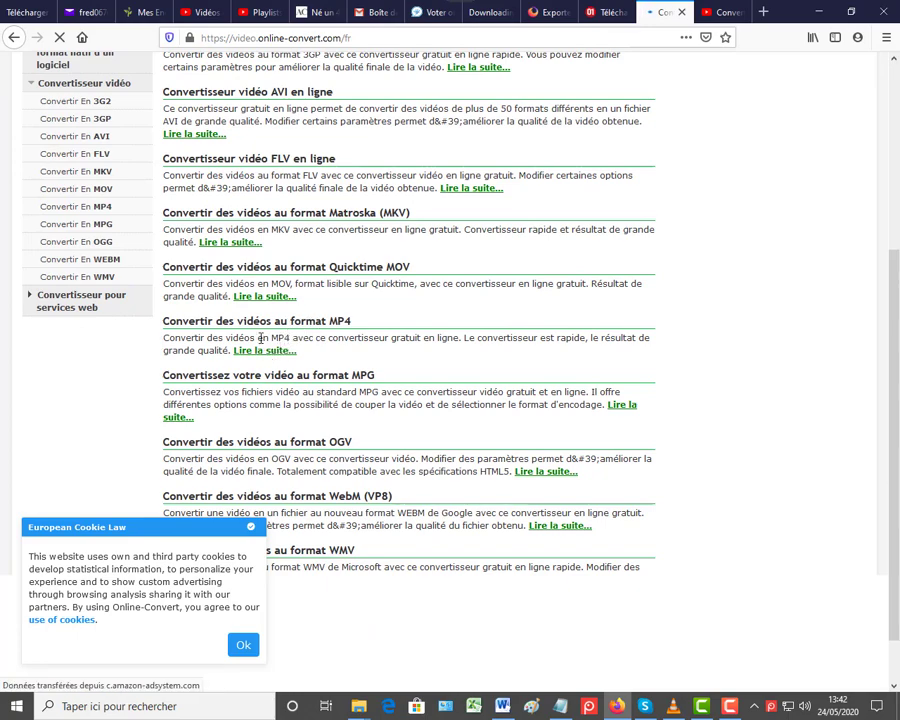
pyautogui.scroll(5, 260, 335)
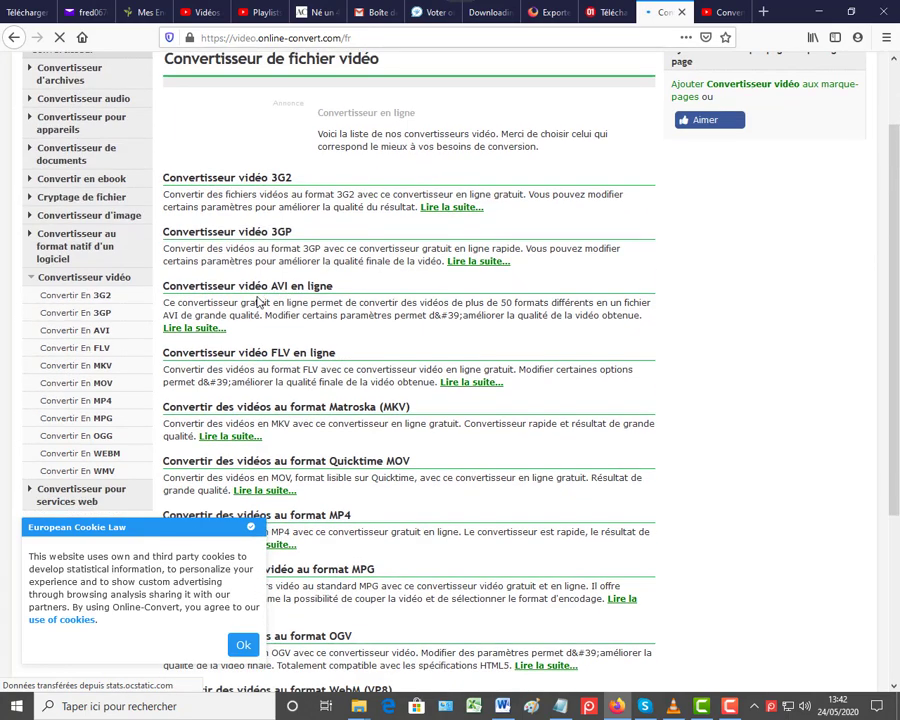
pyautogui.scroll(-1, 258, 300)
pyautogui.scroll(-4, 326, 400)
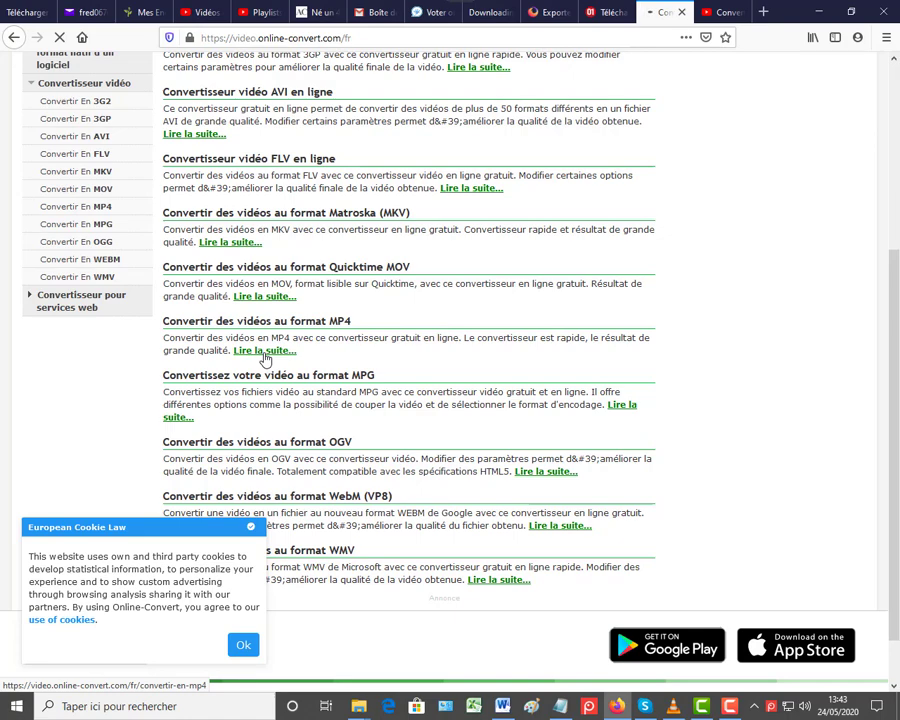
pyautogui.scroll(3, 265, 358)
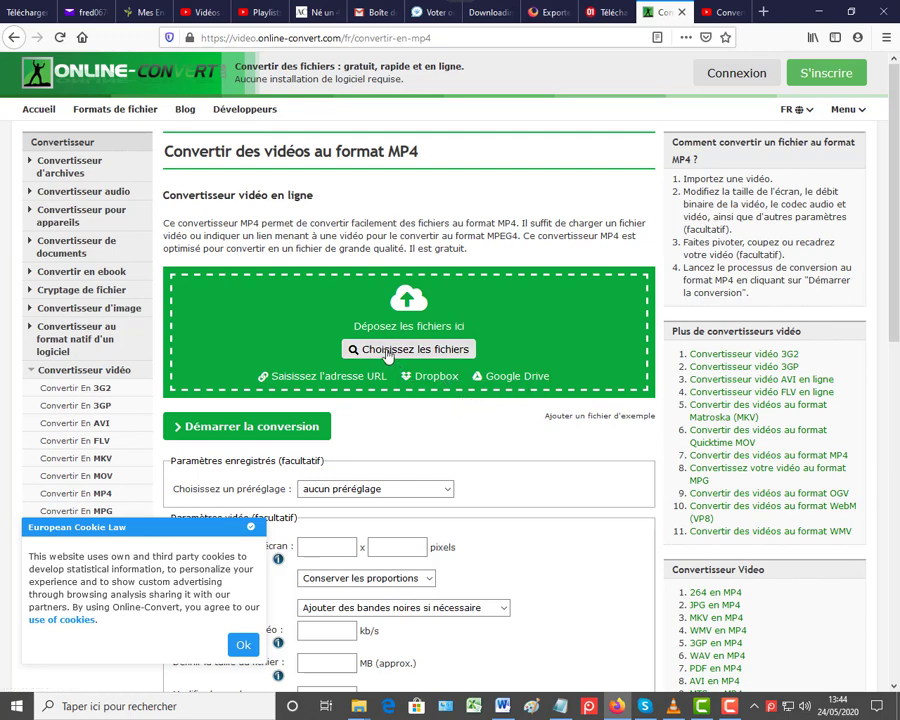
# - Examine the available MP4 conversion presets and keep "aucun préréglage" selected
pyautogui.scroll(-7, 388, 355)
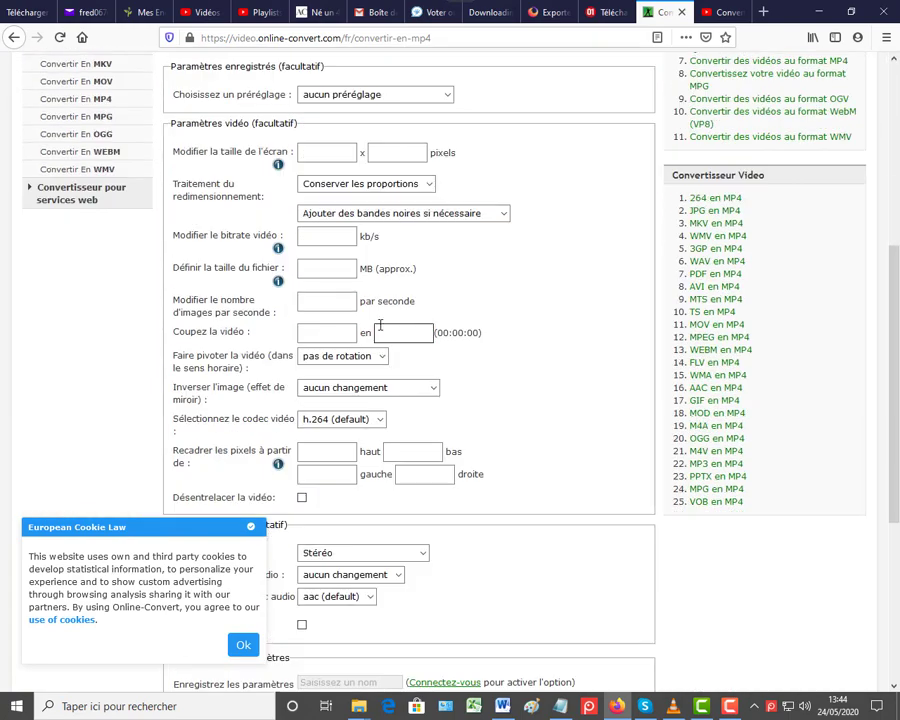
pyautogui.scroll(3, 380, 330)
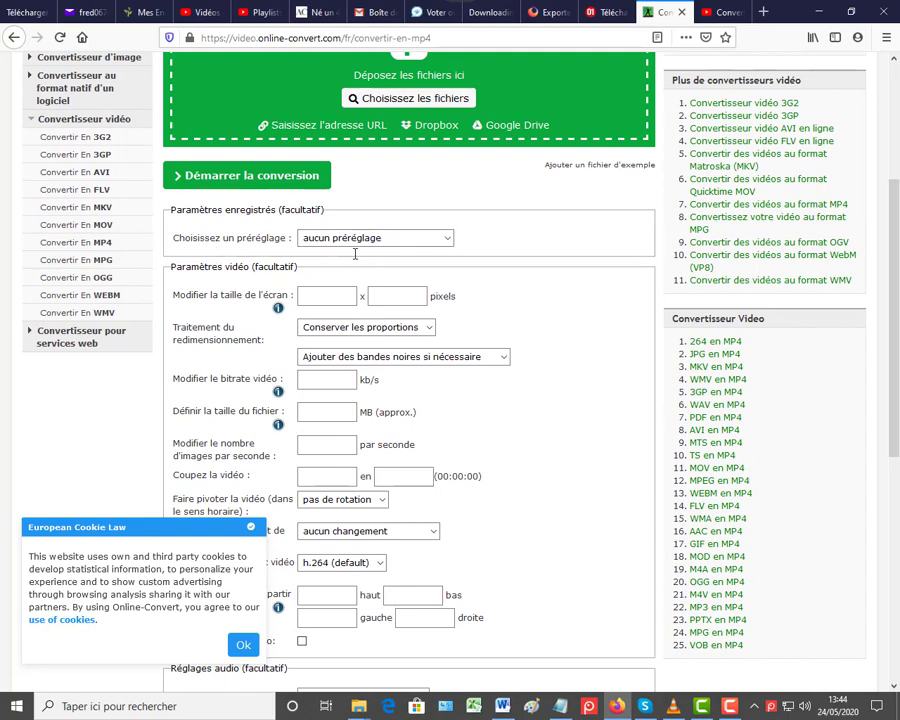
pyautogui.click(448, 241)
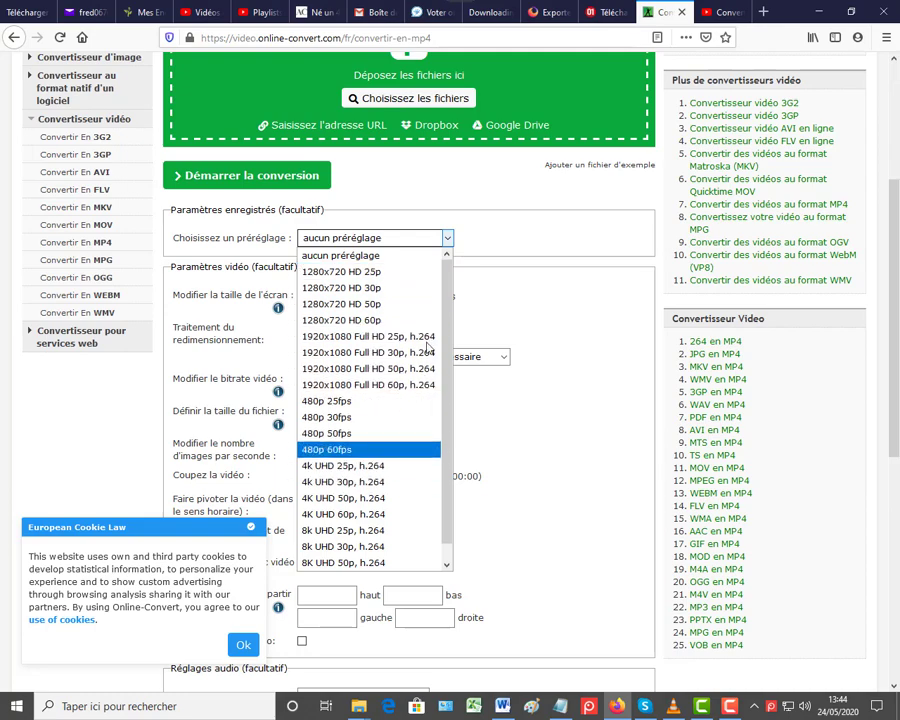
pyautogui.moveTo(447, 300); pyautogui.dragTo(452, 252)
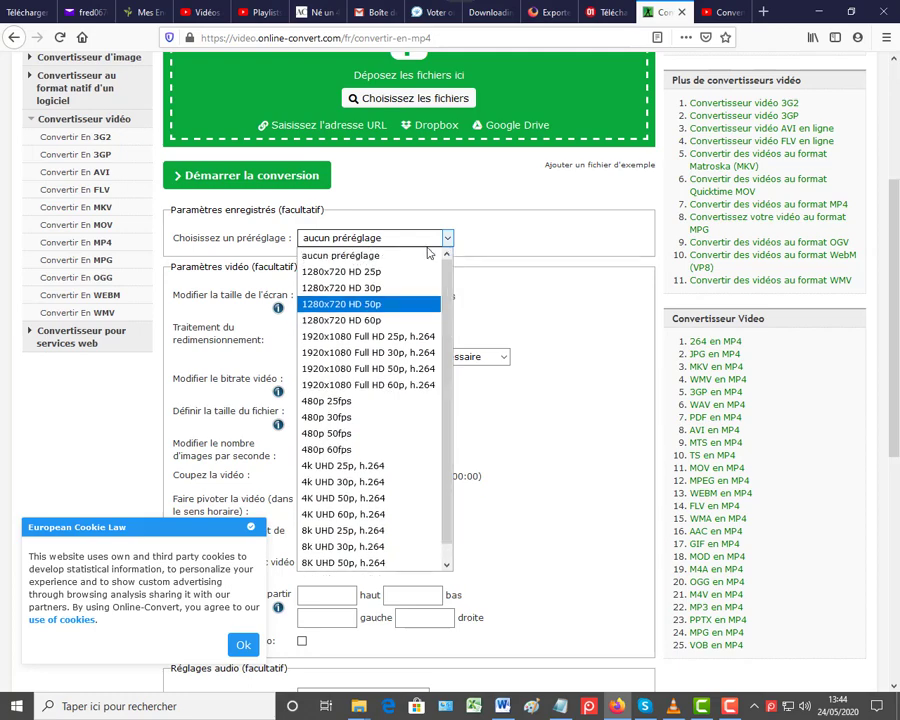
pyautogui.click(363, 258)
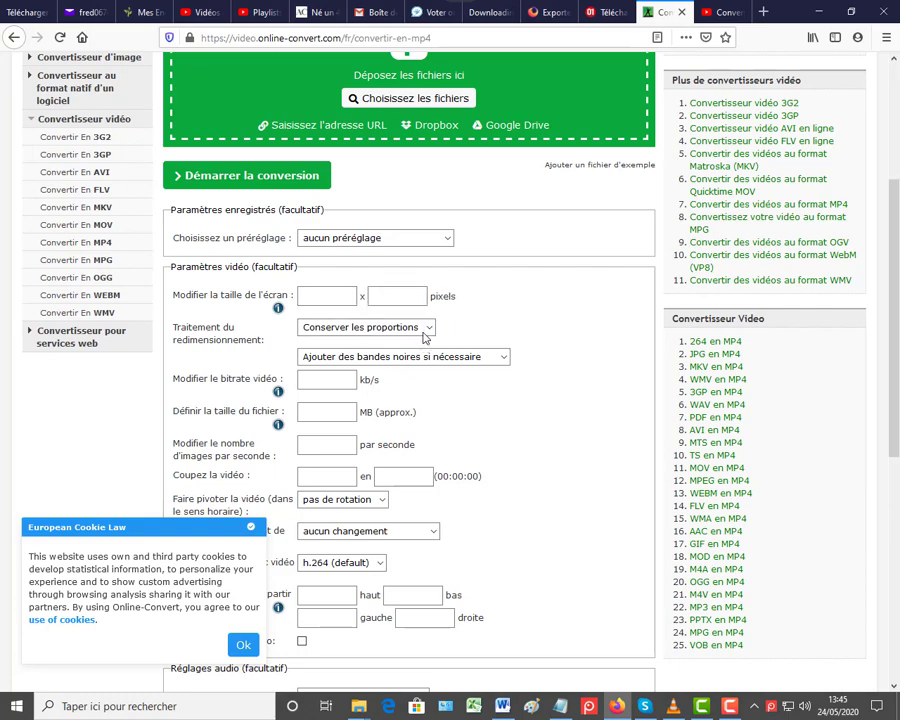
# - Examine the resize handling choices, the black-bar fill choices and the video bitrate help without changing them
pyautogui.scroll(-2, 425, 300)
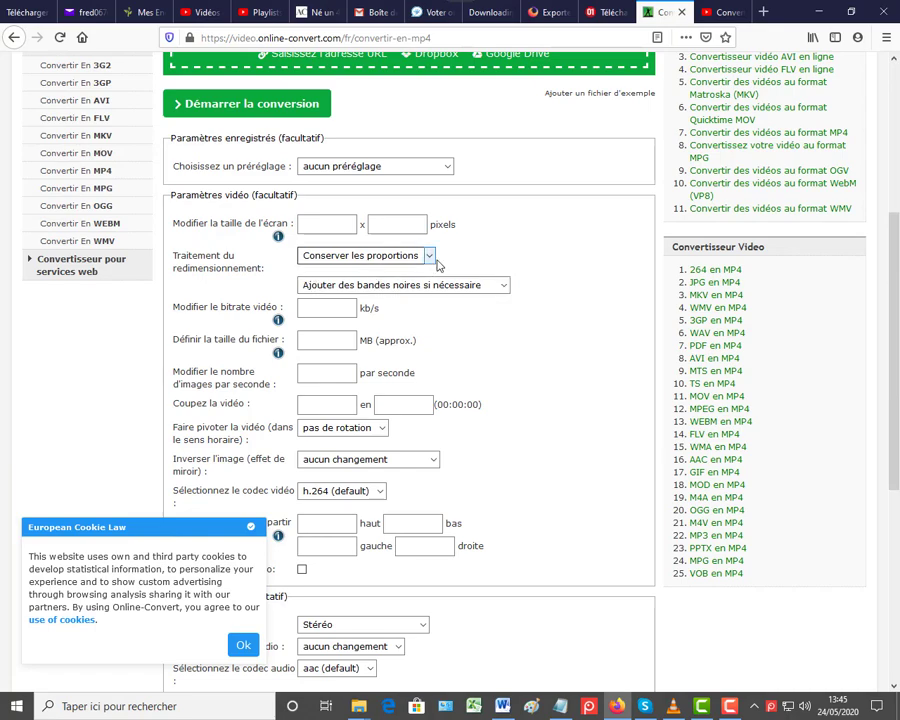
pyautogui.click(431, 258)
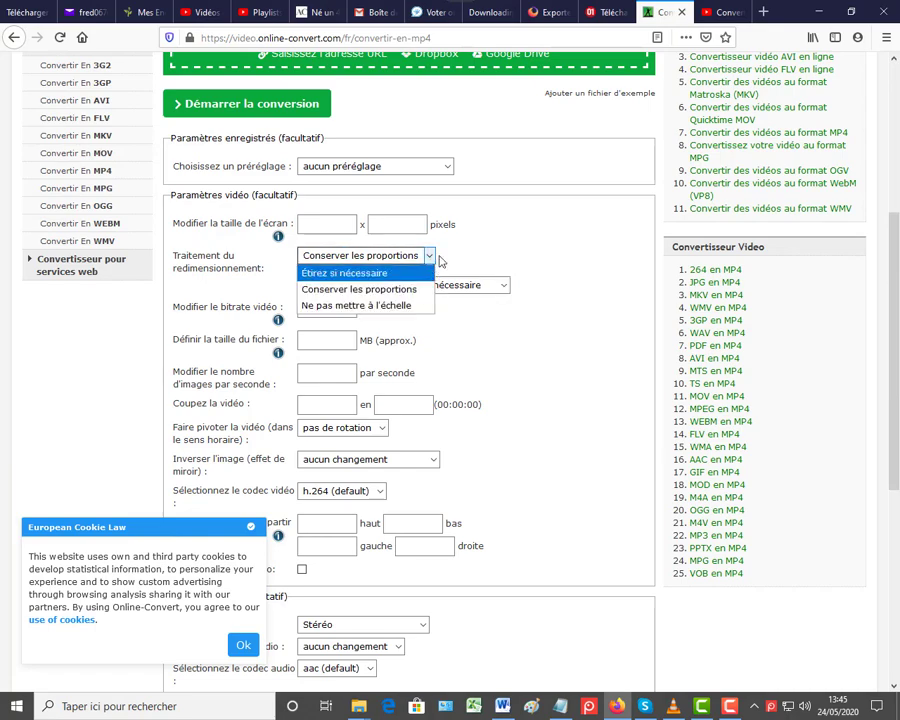
pyautogui.click(447, 259)
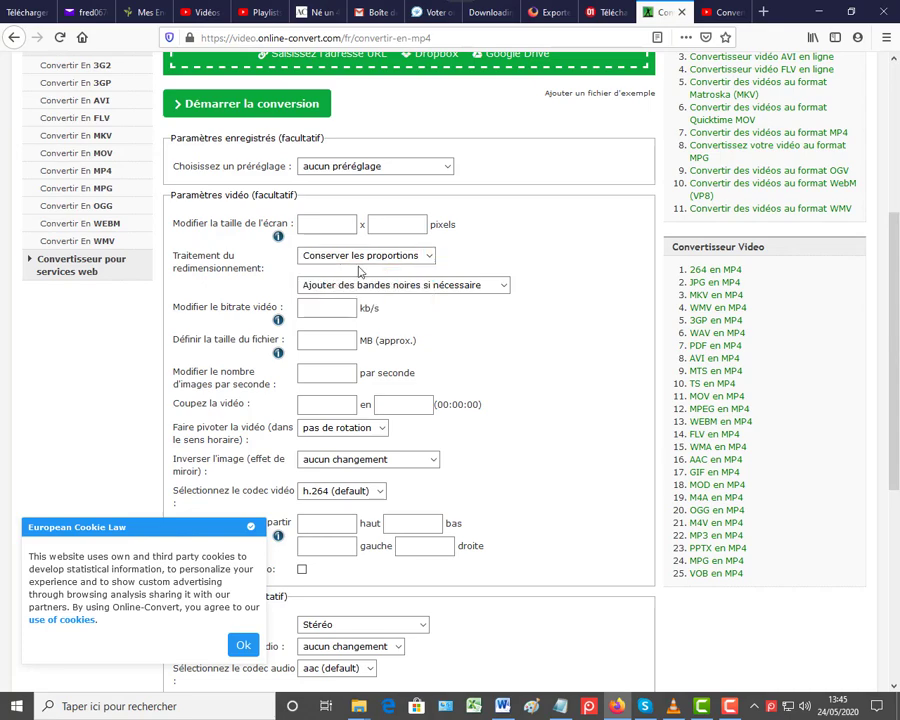
pyautogui.click(503, 287)
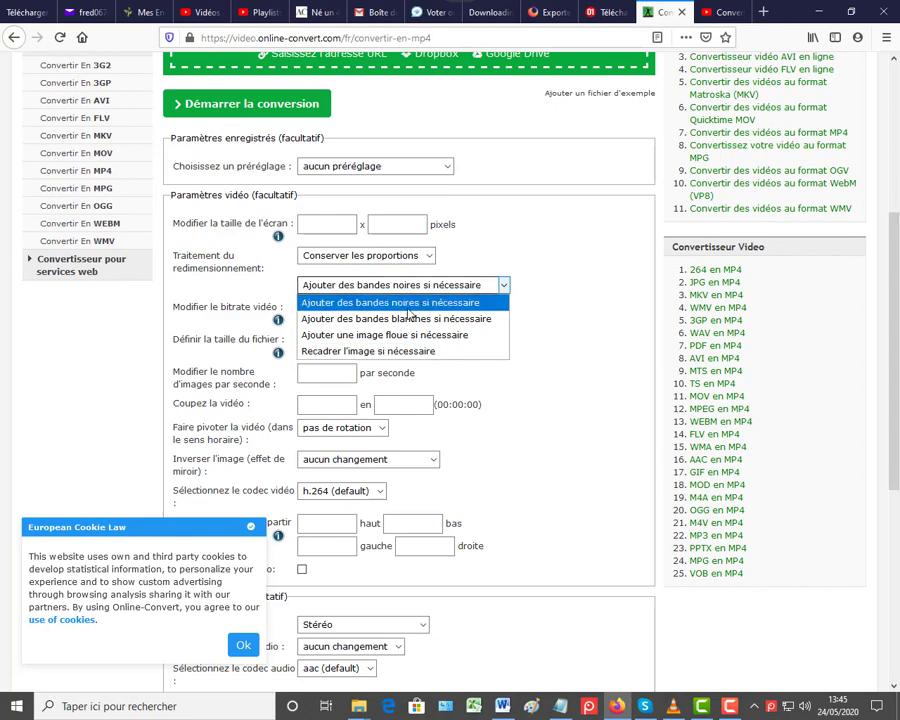
pyautogui.click(550, 270)
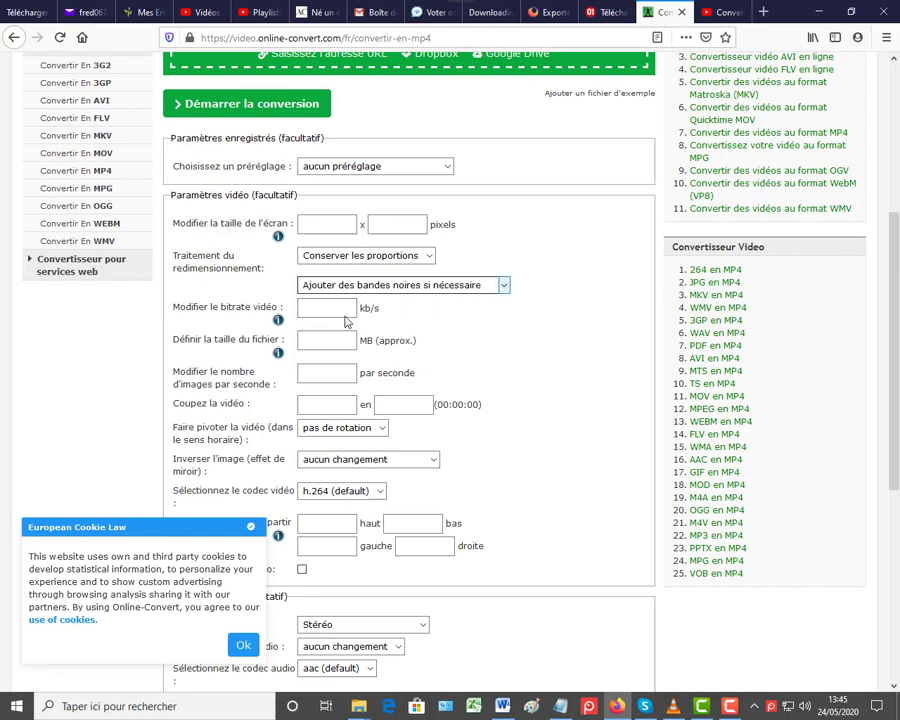
pyautogui.moveTo(280, 322)
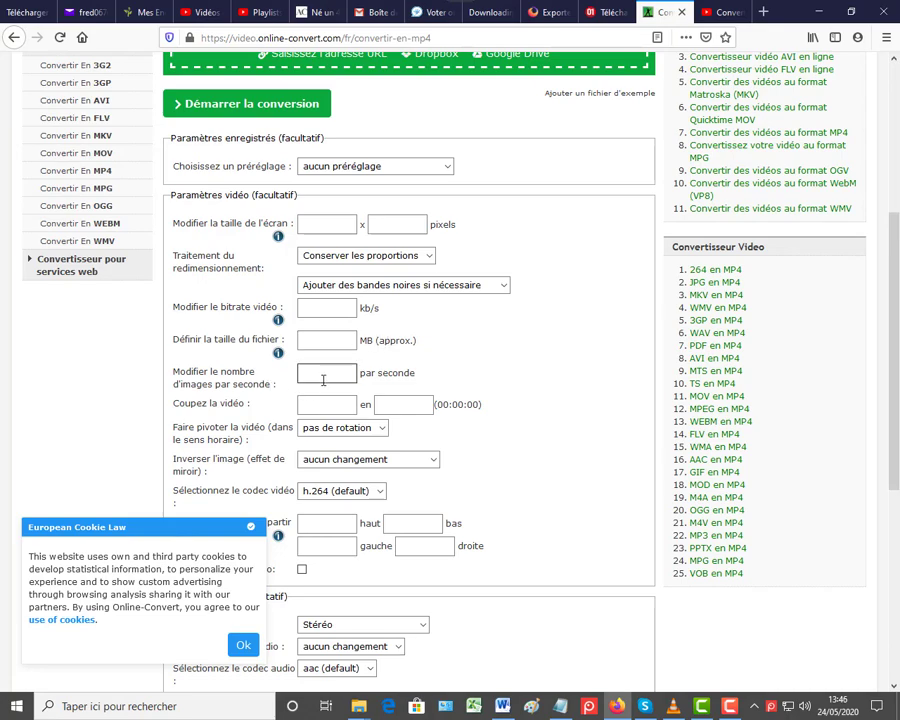
# - Examine the video rotation angles and the mirror-effect choices, leaving both settings as they are
pyautogui.scroll(-3, 358, 376)
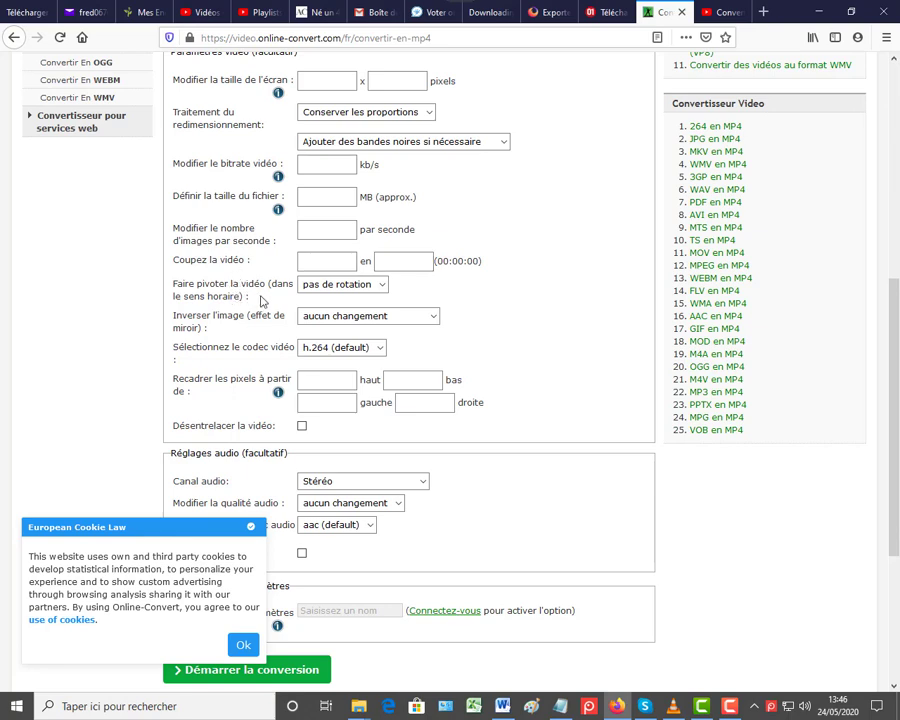
pyautogui.click(382, 286)
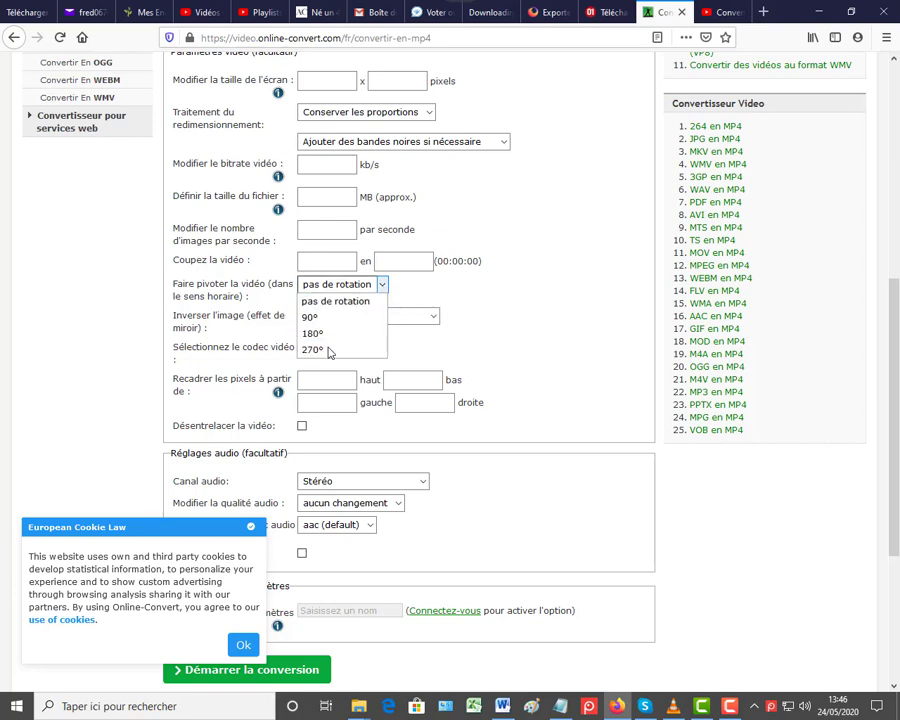
pyautogui.click(488, 296)
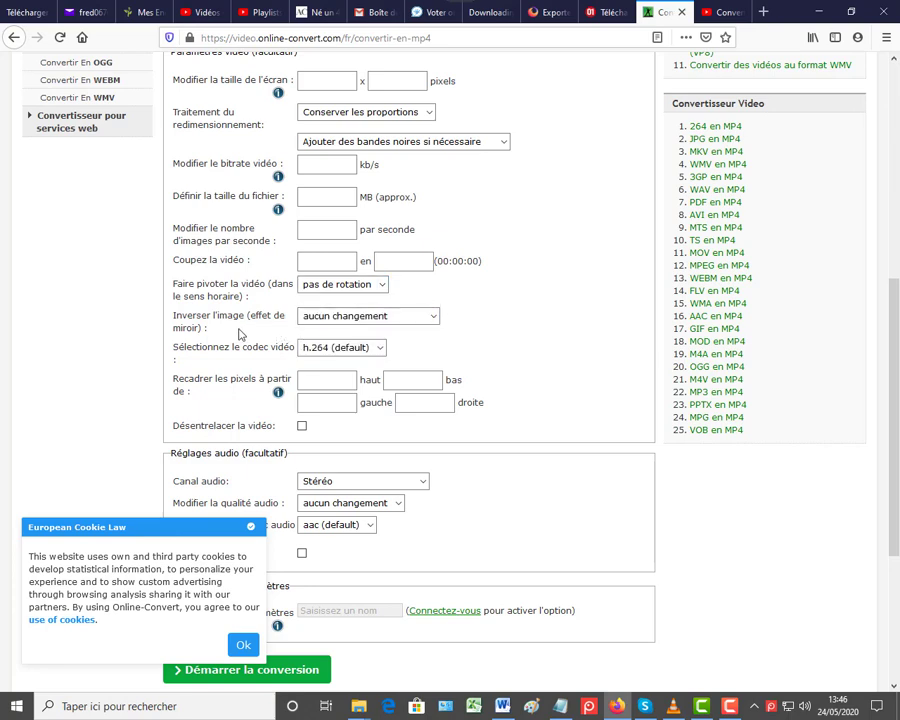
pyautogui.click(434, 317)
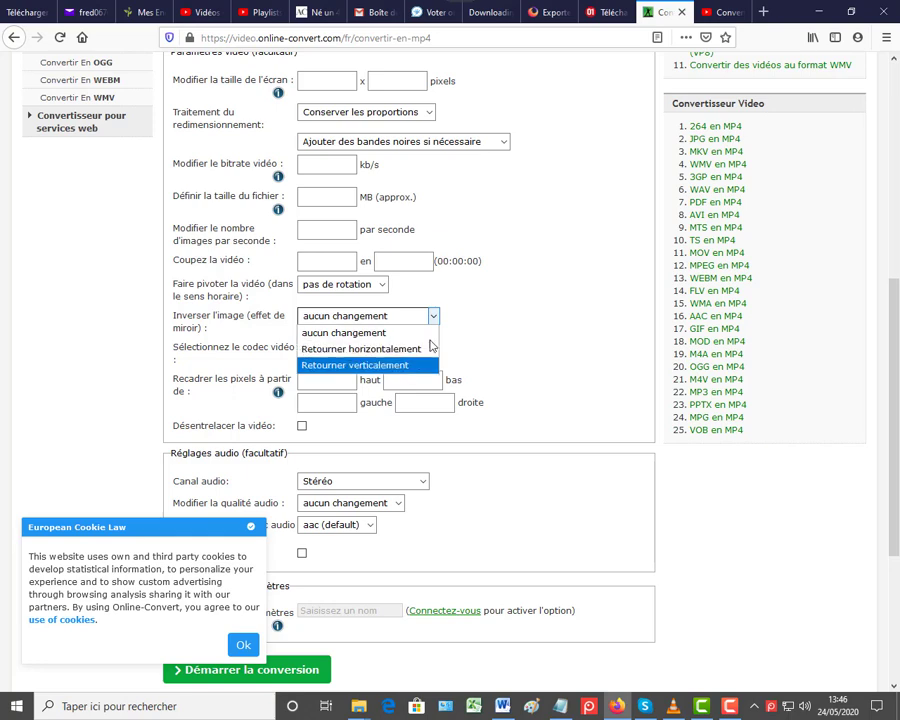
pyautogui.click(492, 306)
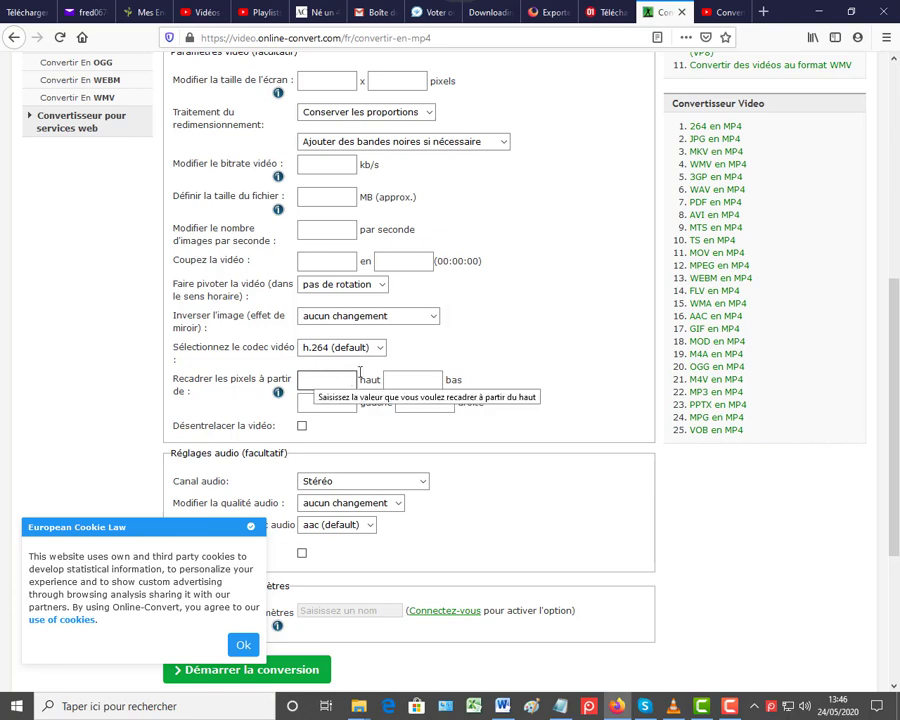
# - Examine the video codec choices and the pixel cropping fields without changing them
pyautogui.click(381, 349)
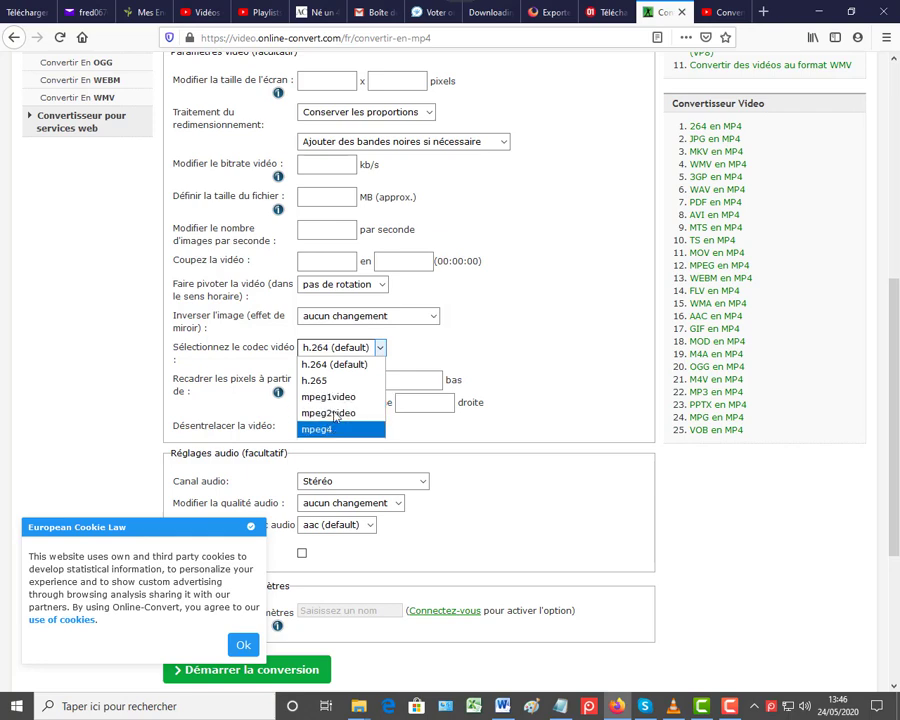
pyautogui.click(535, 333)
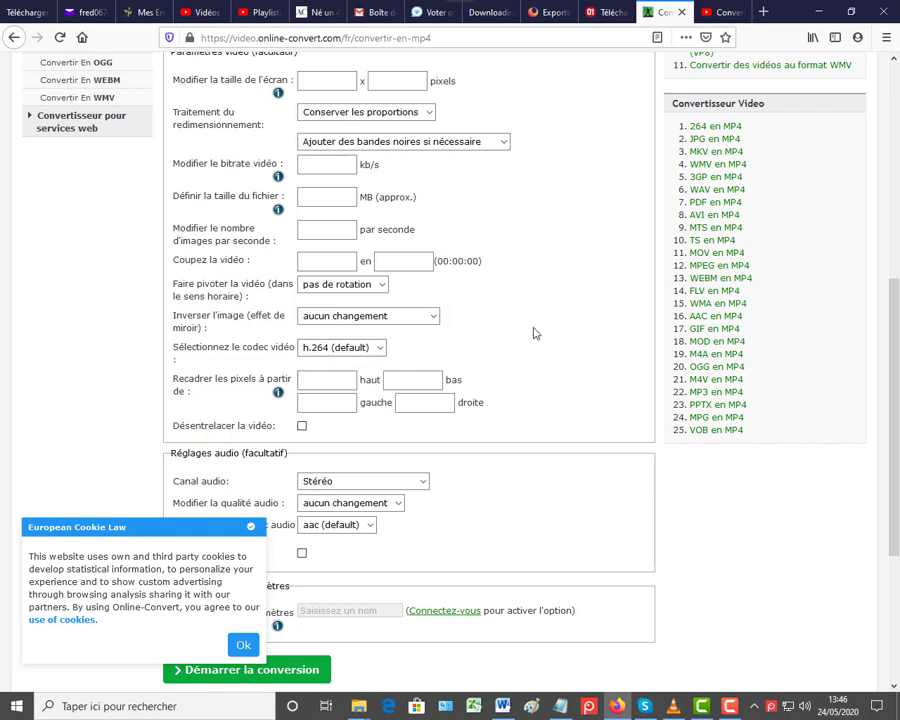
pyautogui.click(414, 403)
pyautogui.click(333, 397)
# - Examine the audio channel, quality and codec choices, keeping "Stéréo", "aucun changement" and "aac (default)"
pyautogui.scroll(-1, 333, 398)
pyautogui.scroll(-1, 310, 396)
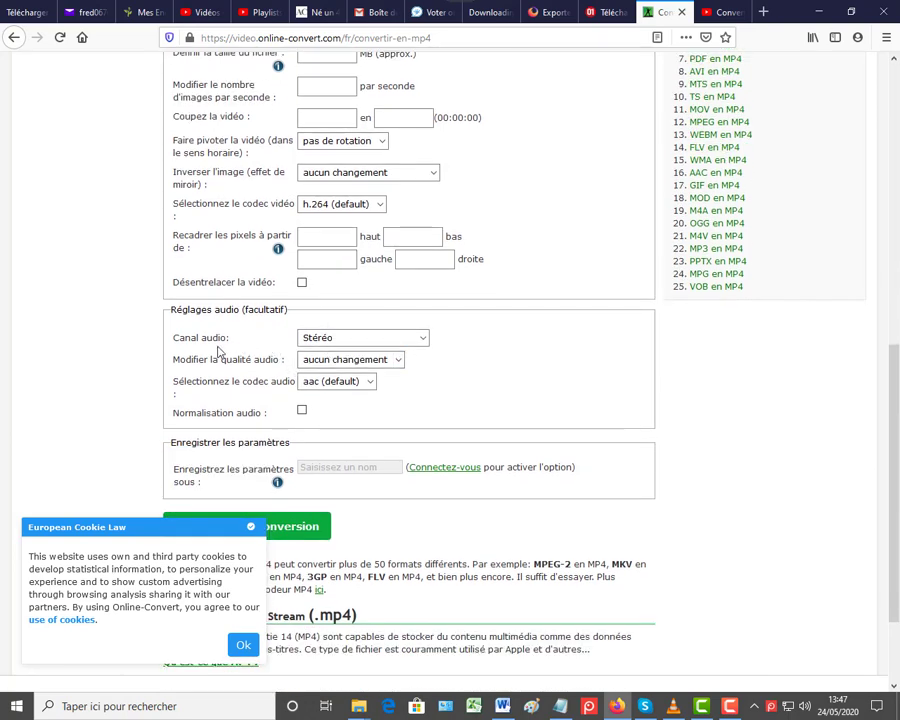
pyautogui.click(424, 340)
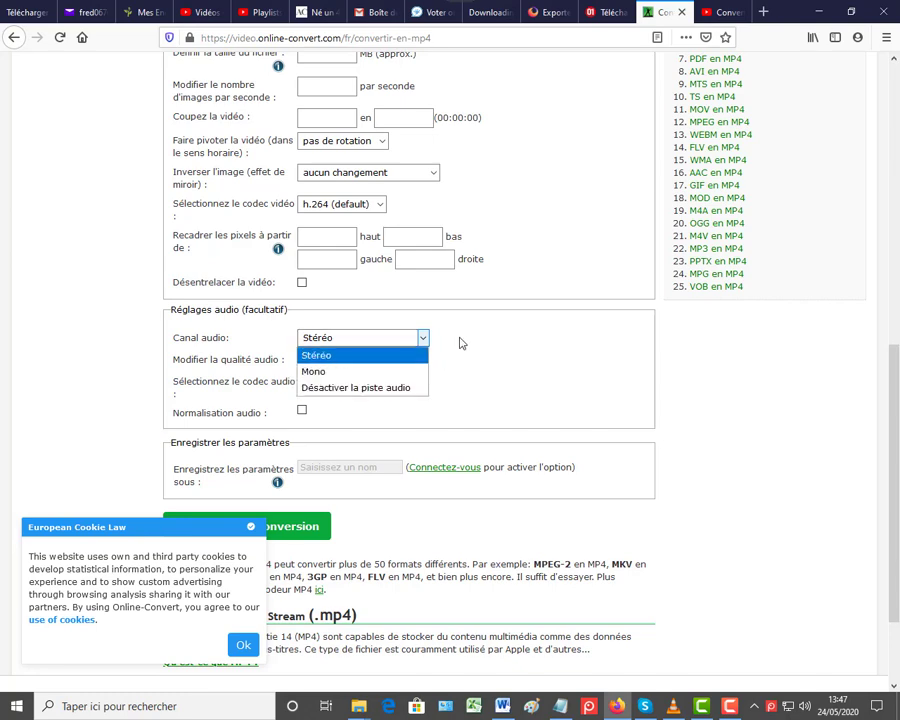
pyautogui.click(502, 323)
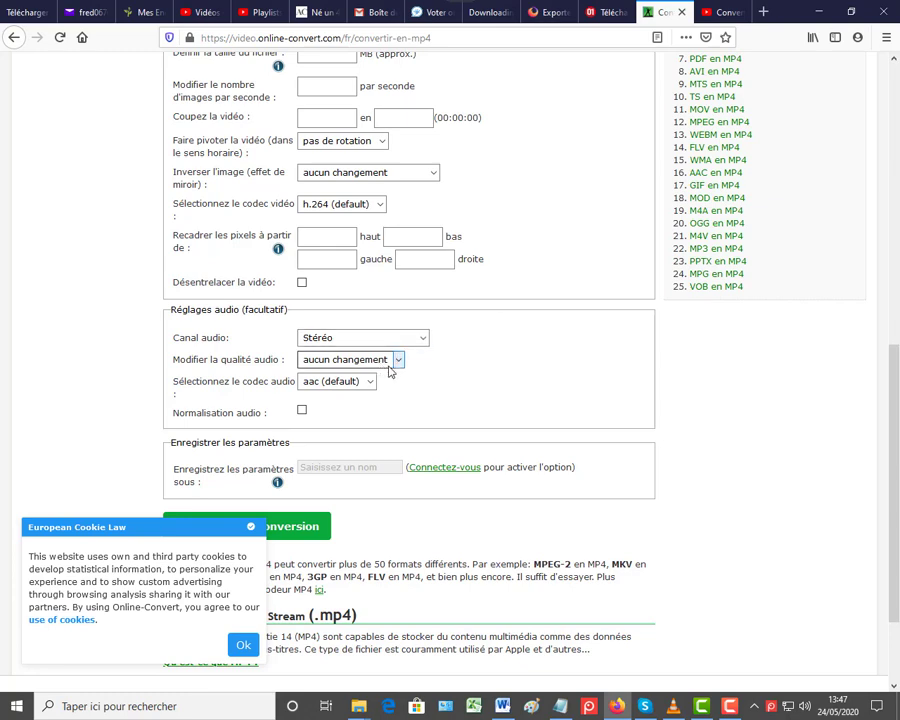
pyautogui.click(400, 362)
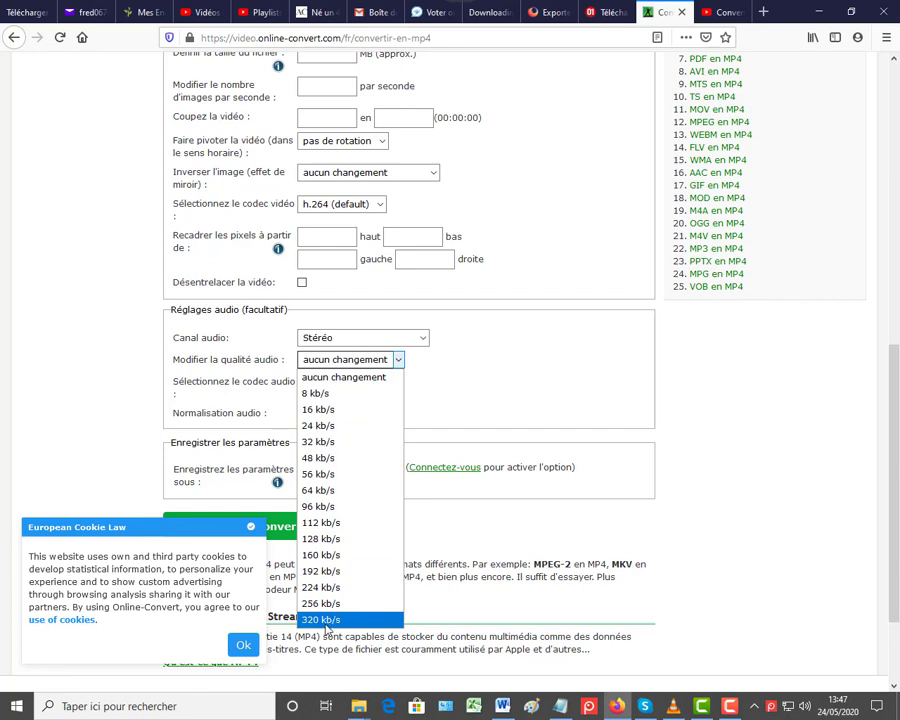
pyautogui.click(384, 378)
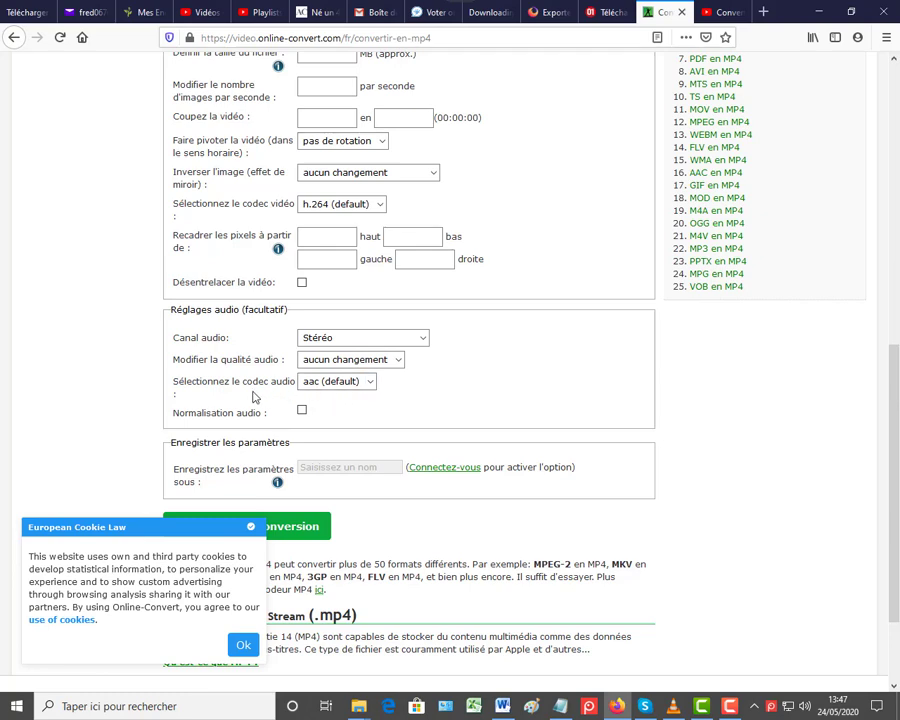
pyautogui.click(371, 384)
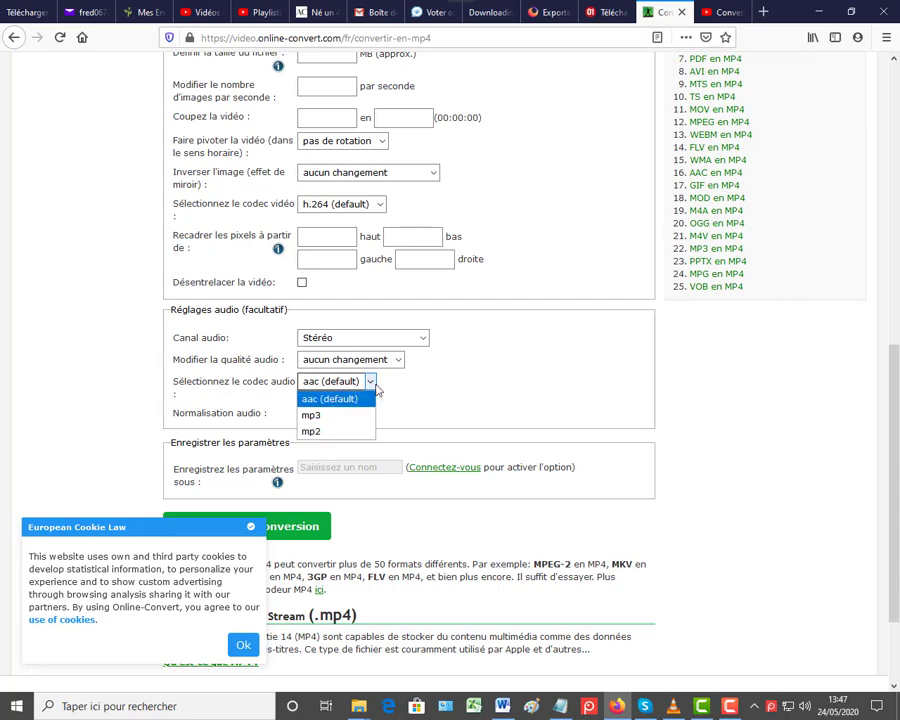
pyautogui.click(367, 397)
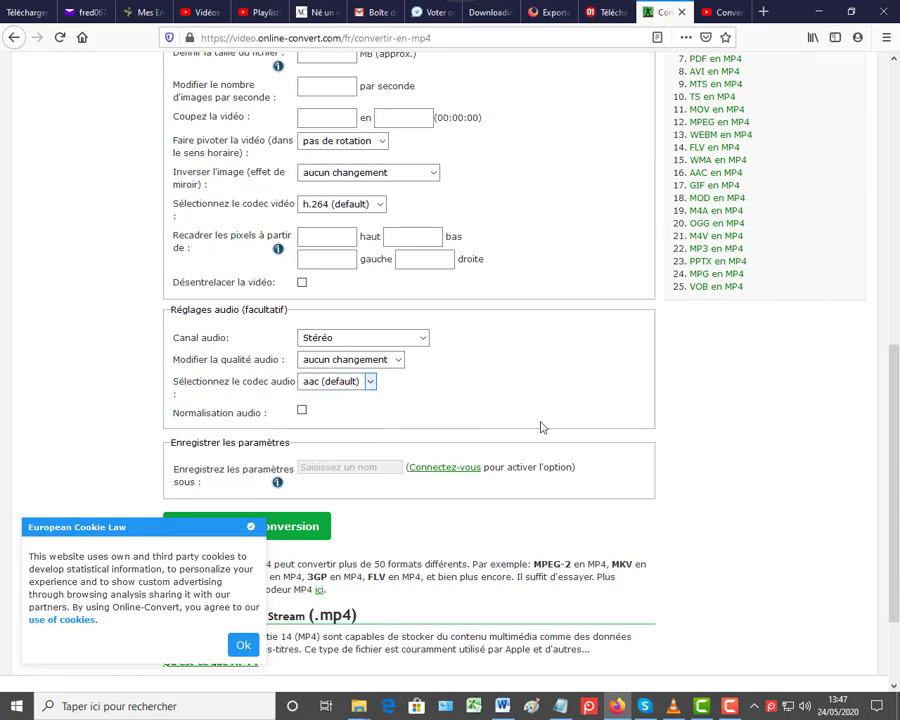
# - Add the FLV video 651 from the Téléchargements folder to the converter and start its conversion to MP4
pyautogui.scroll(-2, 538, 424)
pyautogui.scroll(-1, 540, 421)
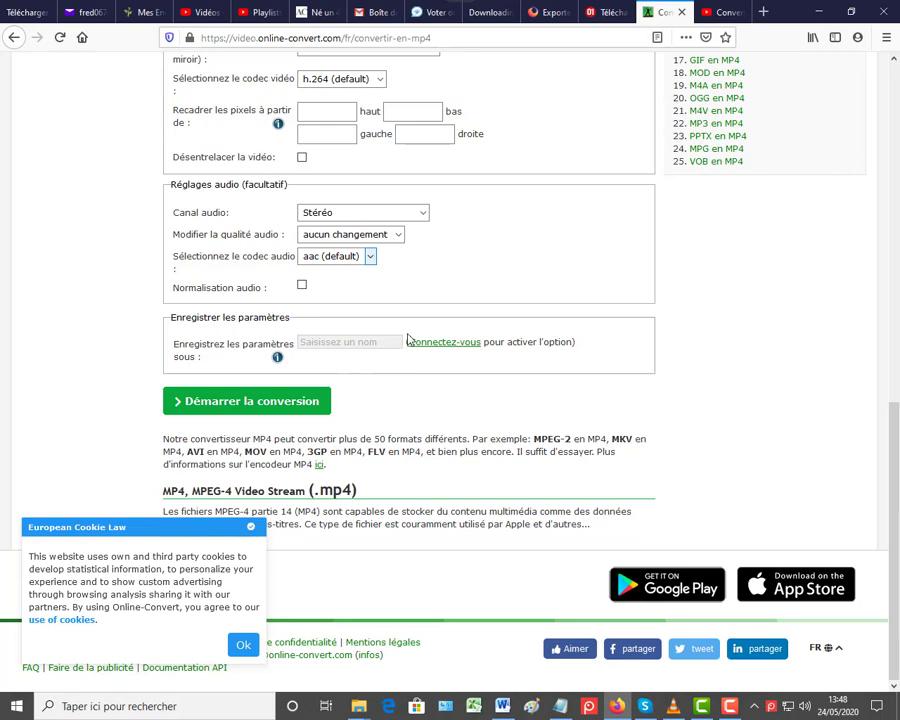
pyautogui.scroll(5, 406, 336)
pyautogui.scroll(3, 408, 339)
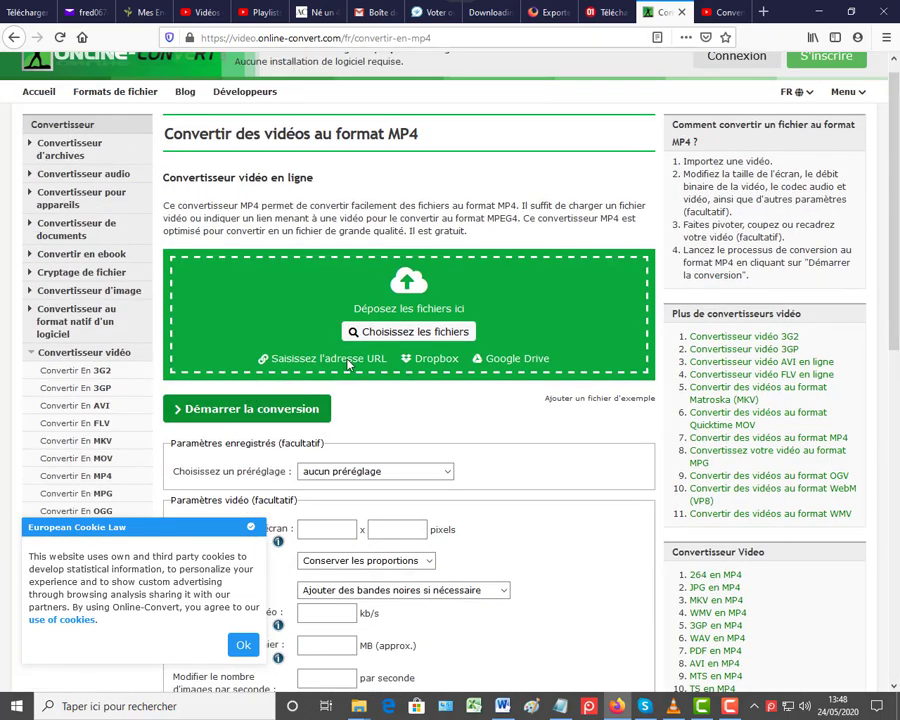
pyautogui.click(414, 338)
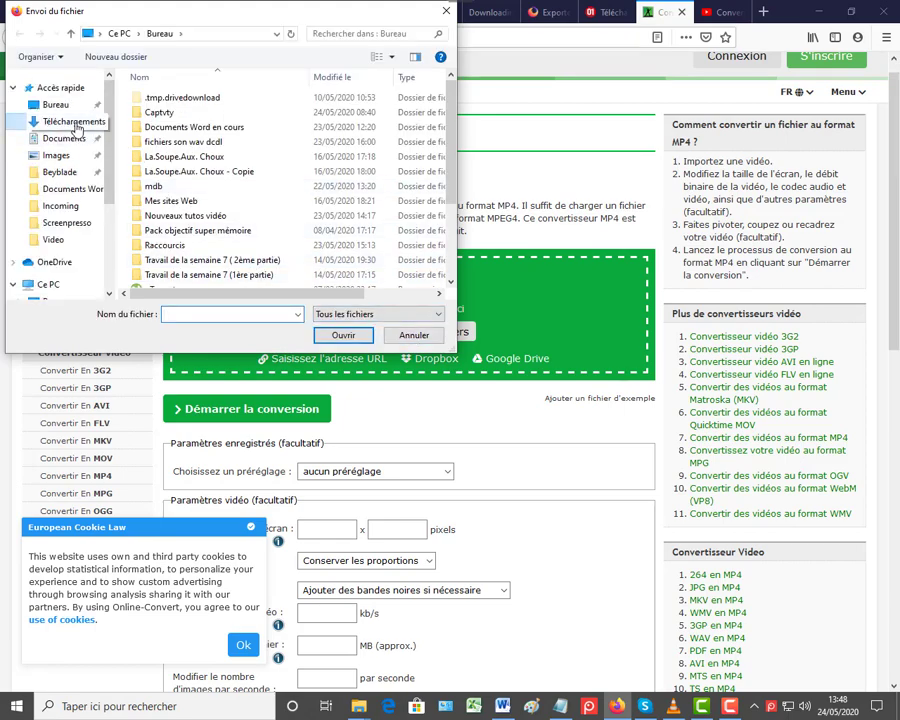
pyautogui.click(74, 122)
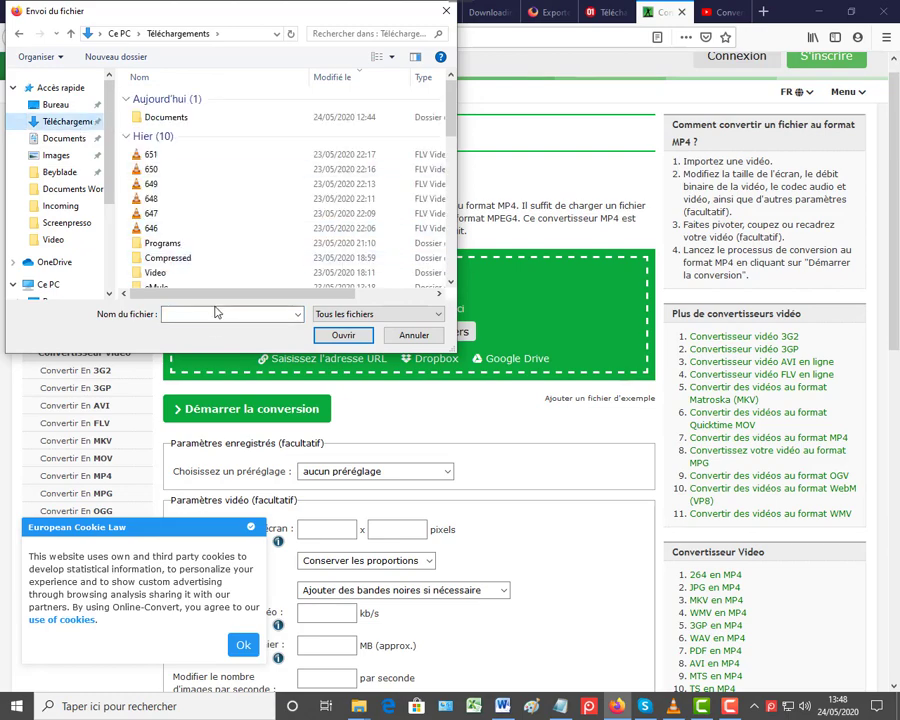
pyautogui.moveTo(340, 299); pyautogui.dragTo(203, 299)
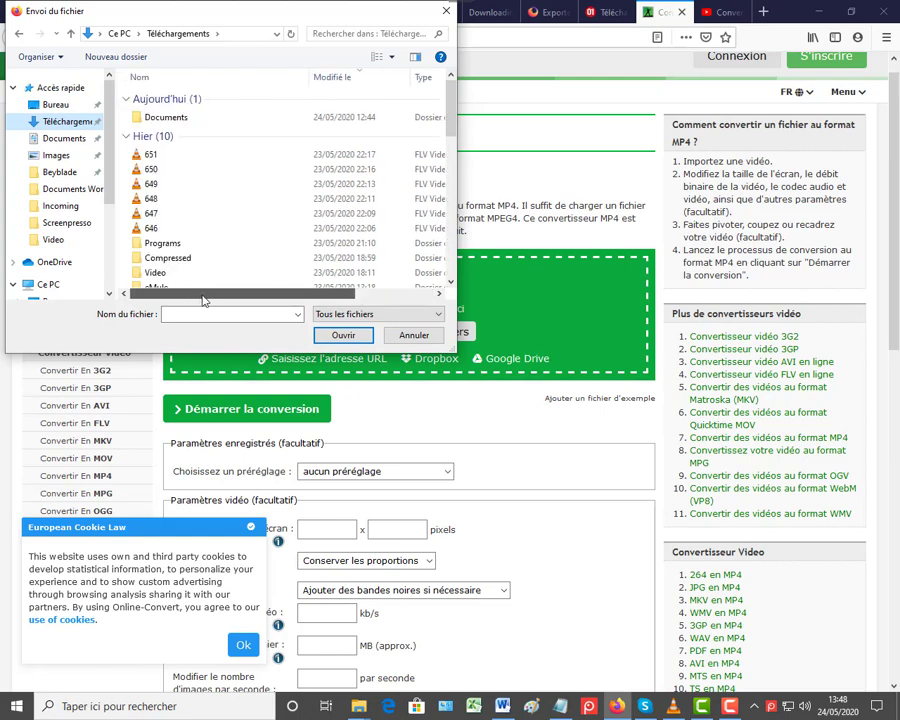
pyautogui.click(150, 157)
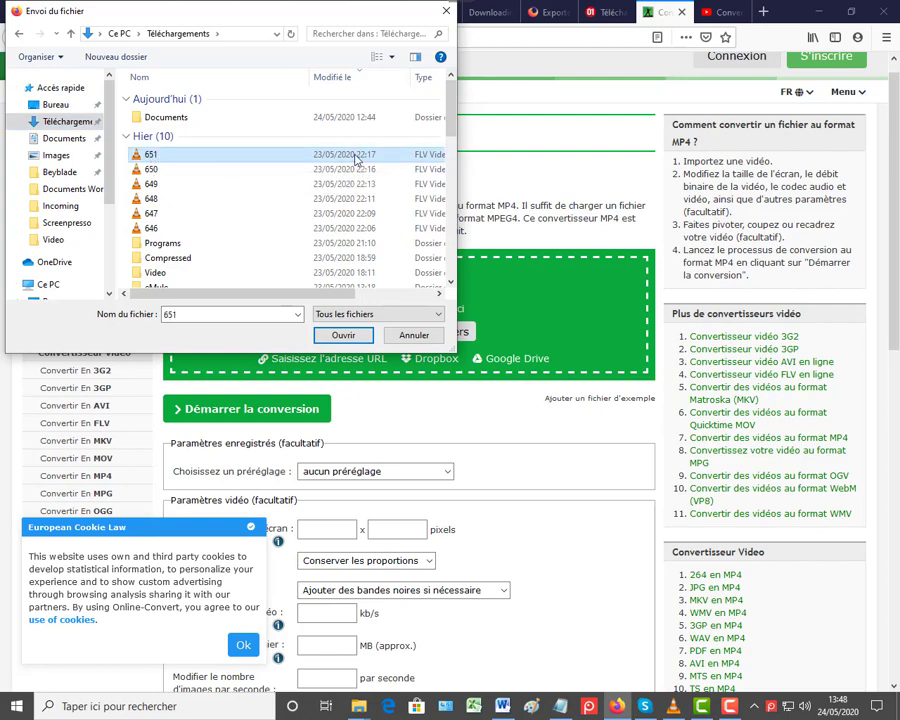
pyautogui.click(358, 339)
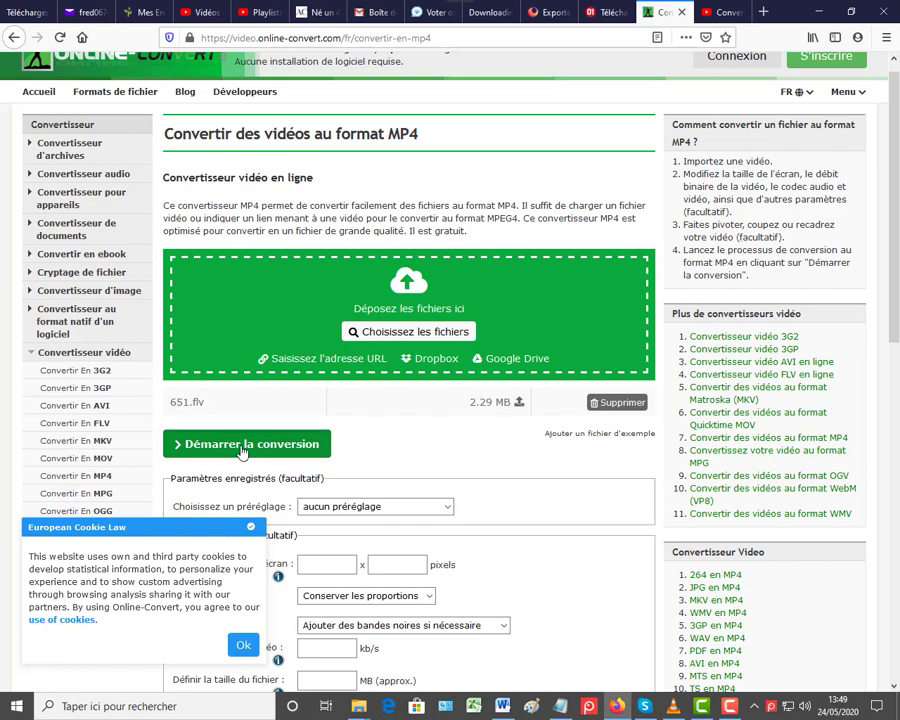
pyautogui.click(241, 449)
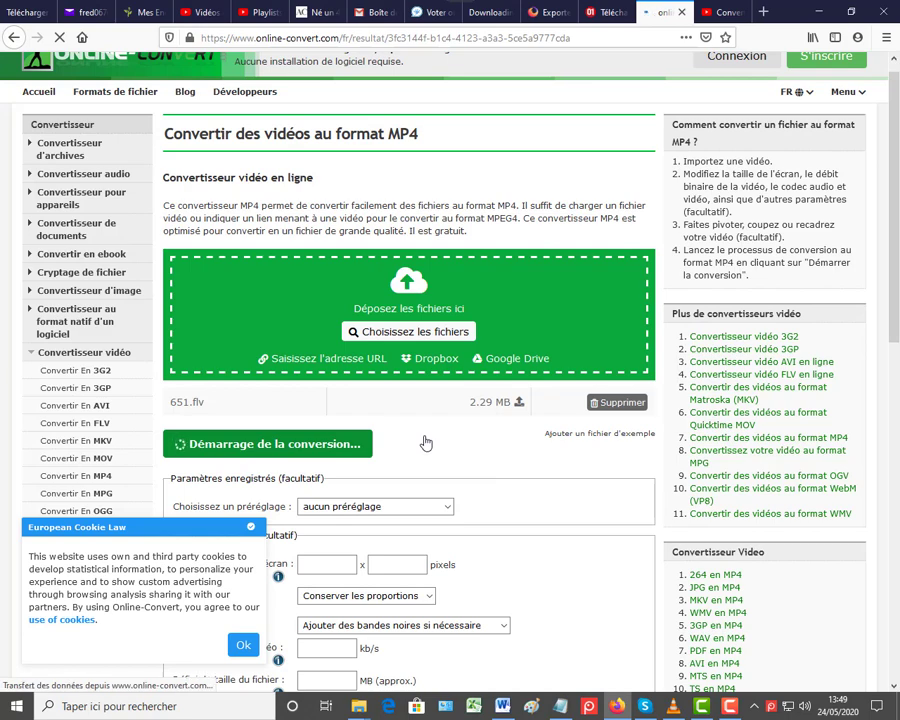
pyautogui.scroll(-1, 425, 441)
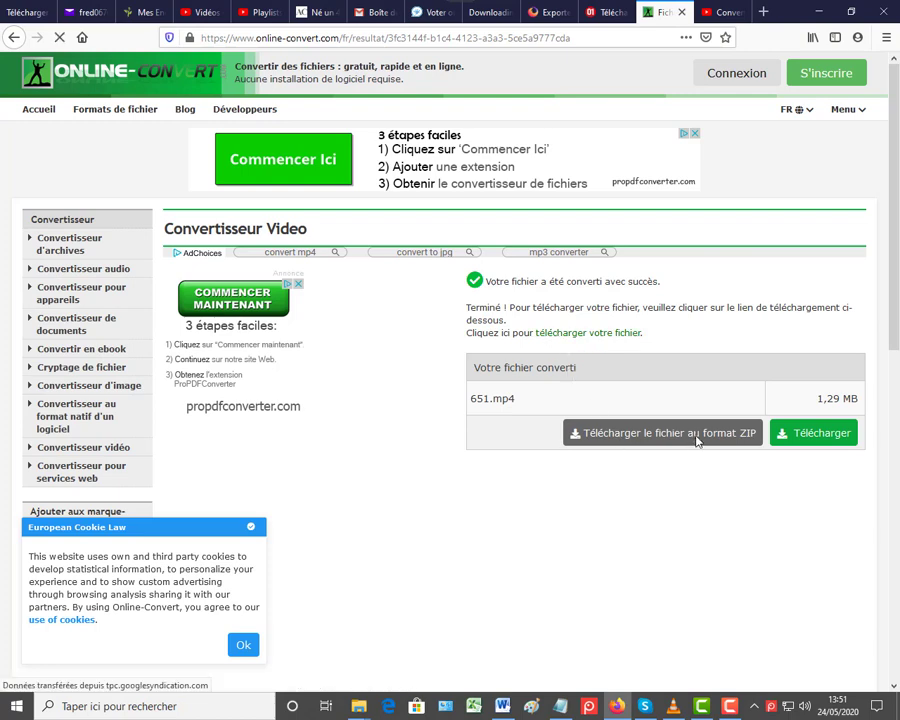
# - Download the converted 651.mp4 to Téléchargements\Video and dismiss the finished download window
pyautogui.click(665, 440)
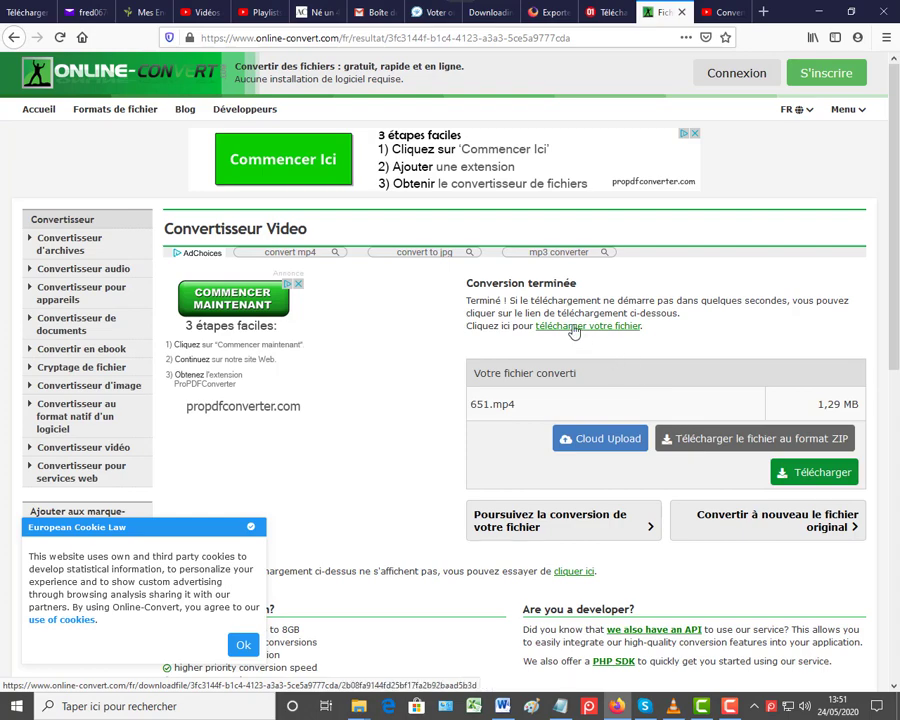
pyautogui.click(816, 474)
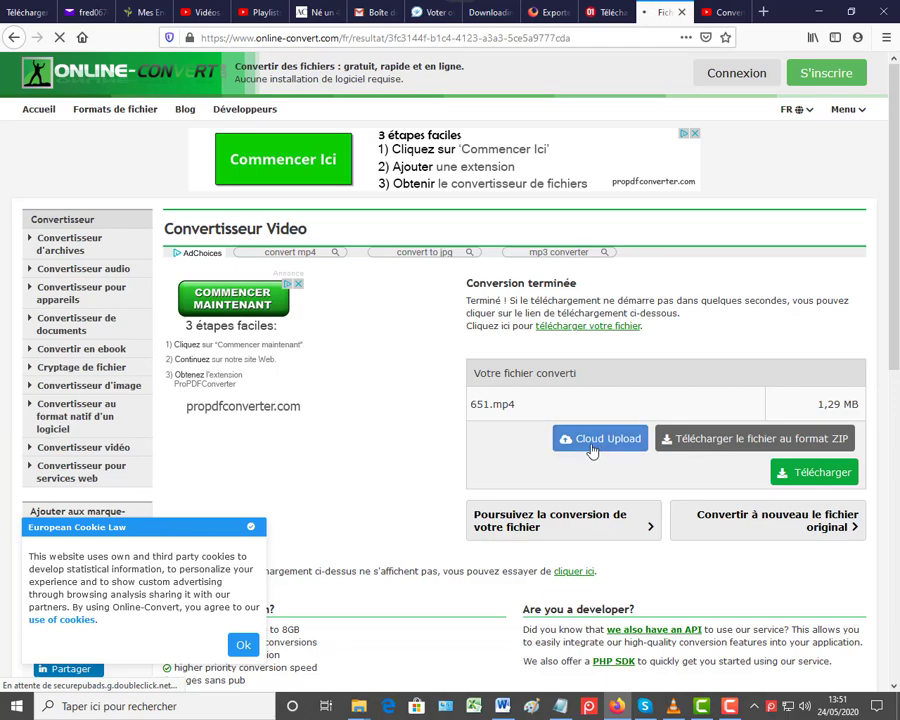
pyautogui.click(814, 473)
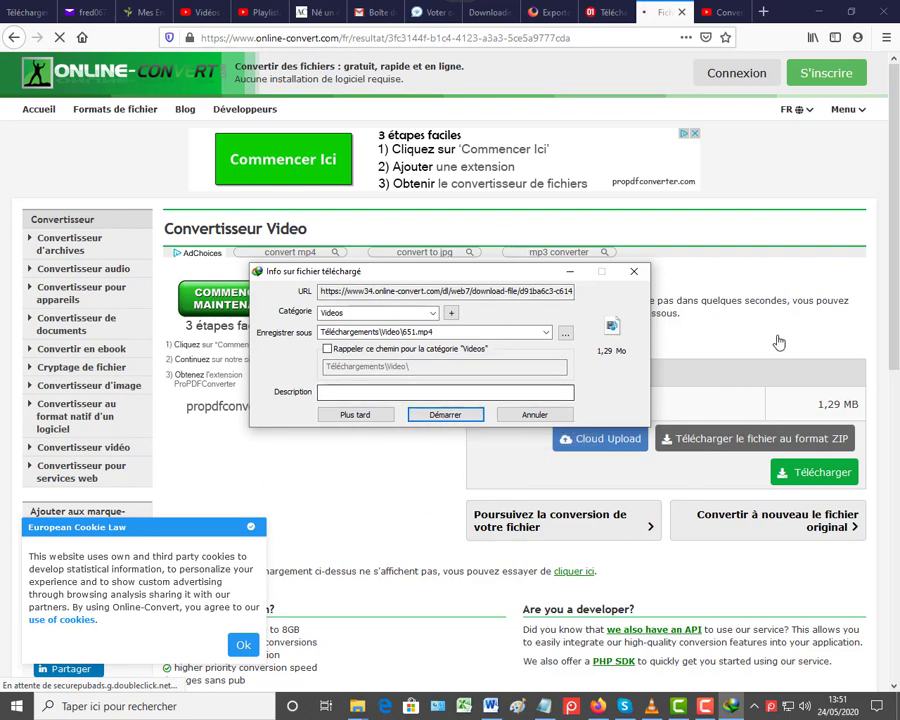
pyautogui.click(464, 419)
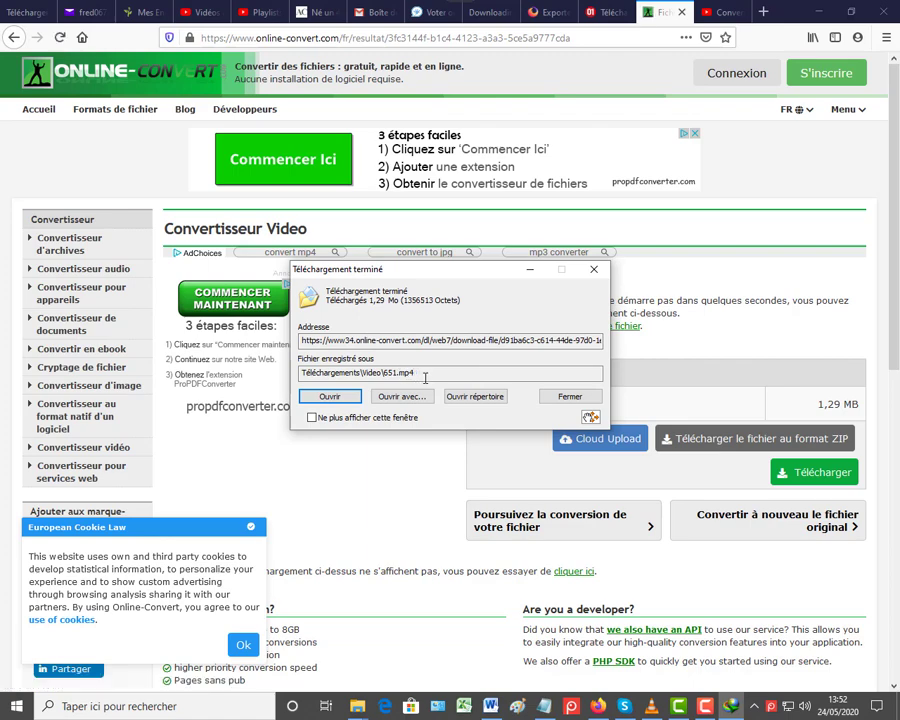
pyautogui.click(575, 402)
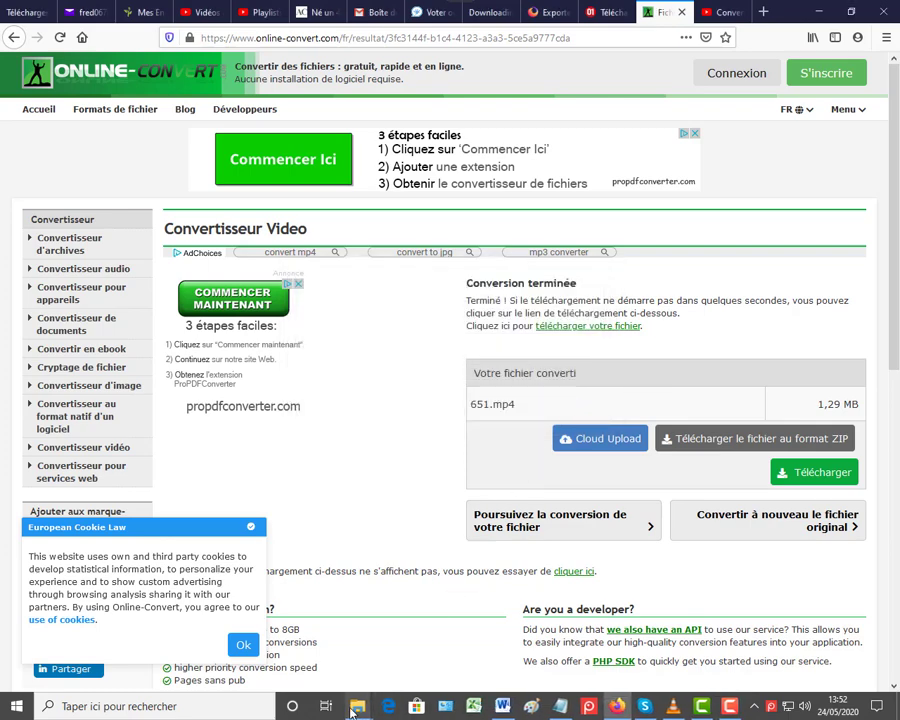
# - Switch to File Explorer, check for the converted 651 video in the Video folder of Téléchargements, and close the window
pyautogui.moveTo(355, 712)
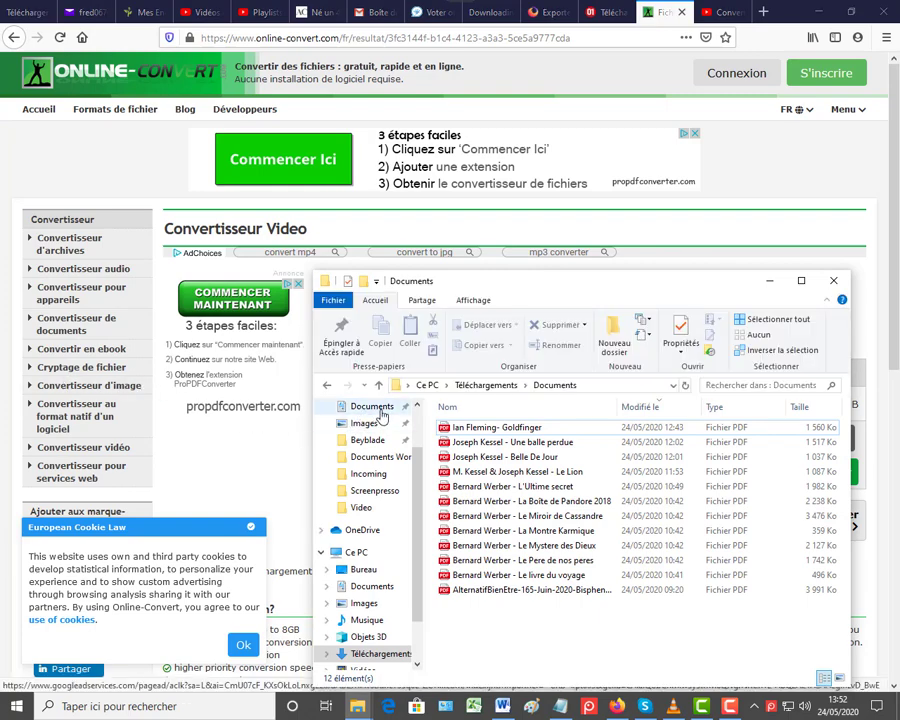
pyautogui.scroll(2, 415, 505)
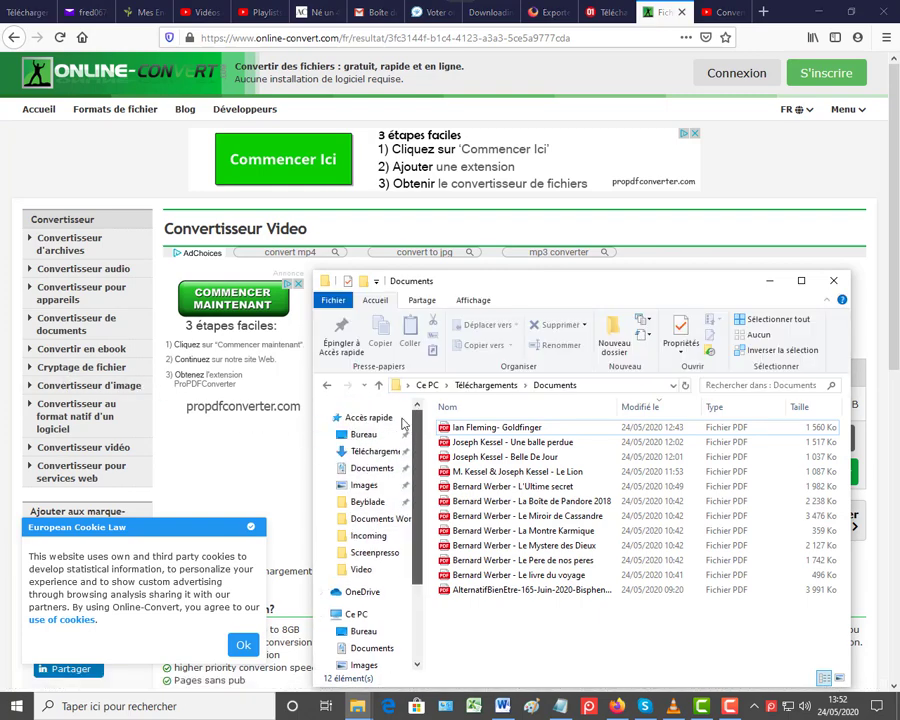
pyautogui.click(389, 453)
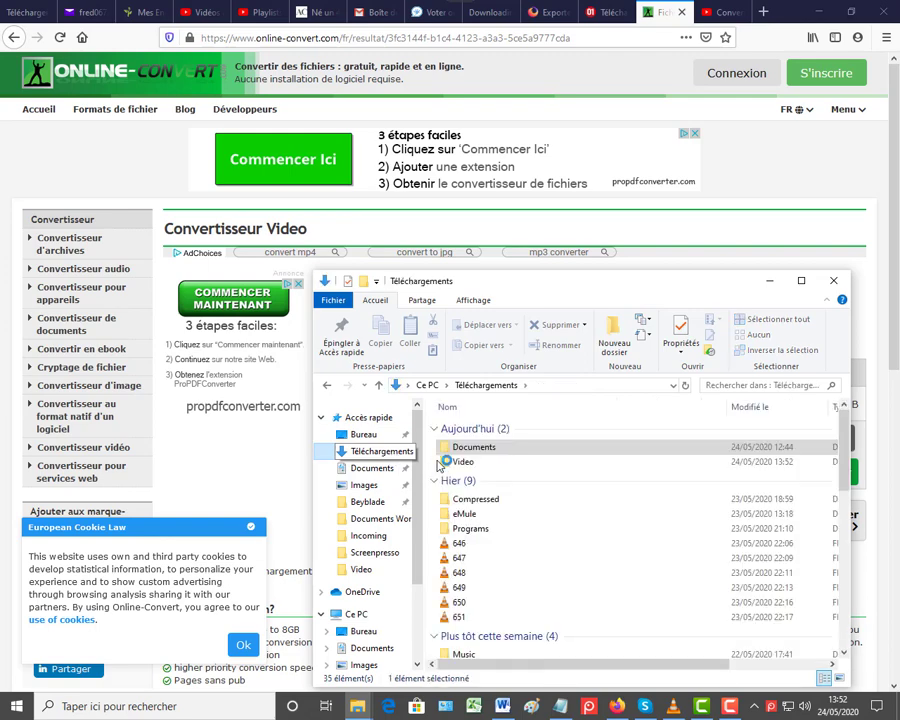
pyautogui.click(465, 462)
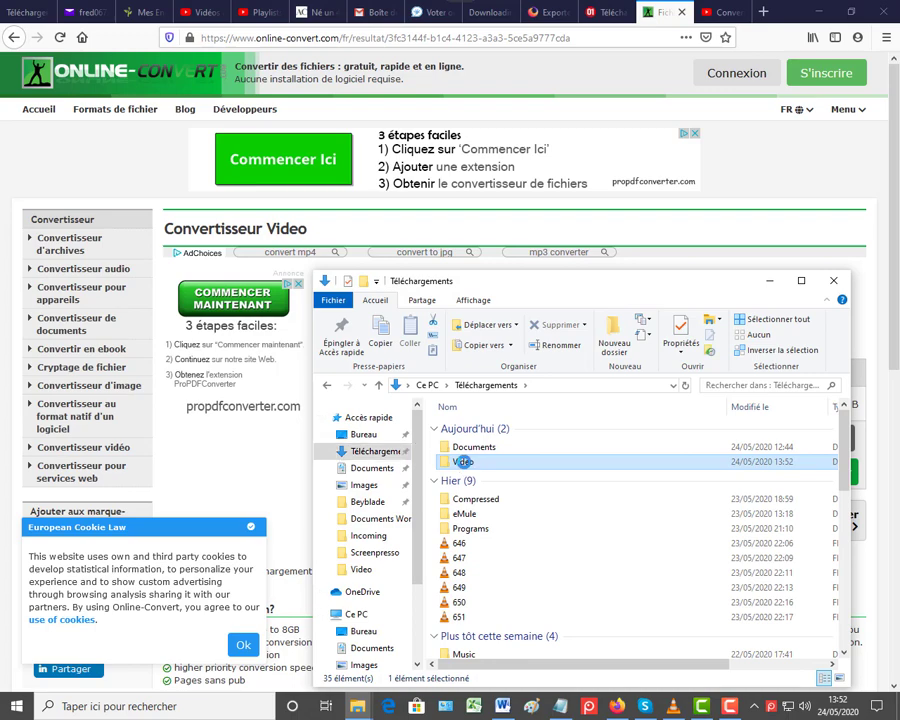
pyautogui.doubleClick(465, 462)
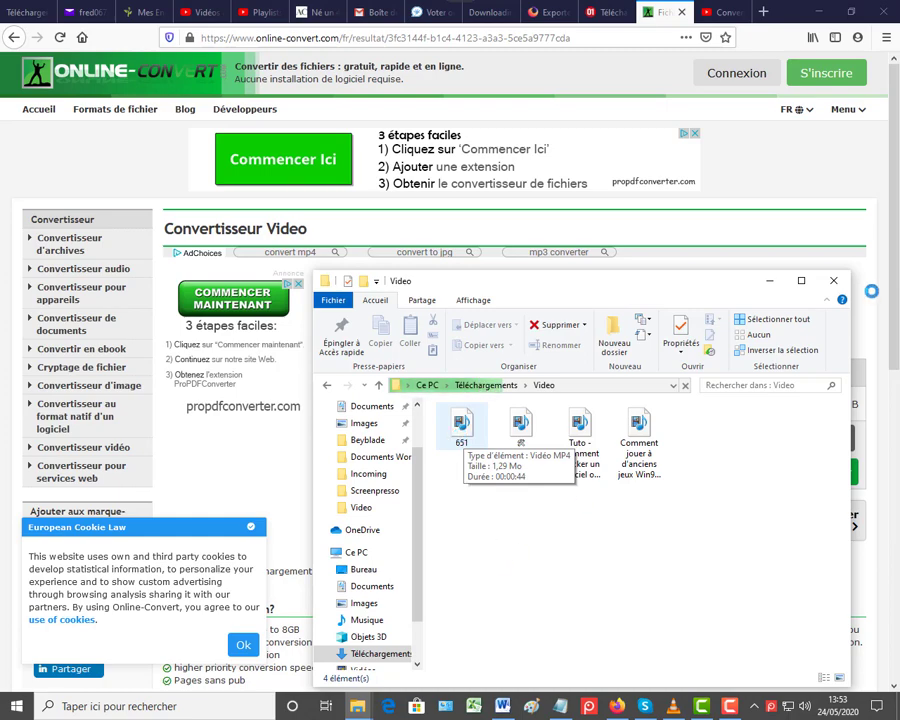
pyautogui.click(834, 282)
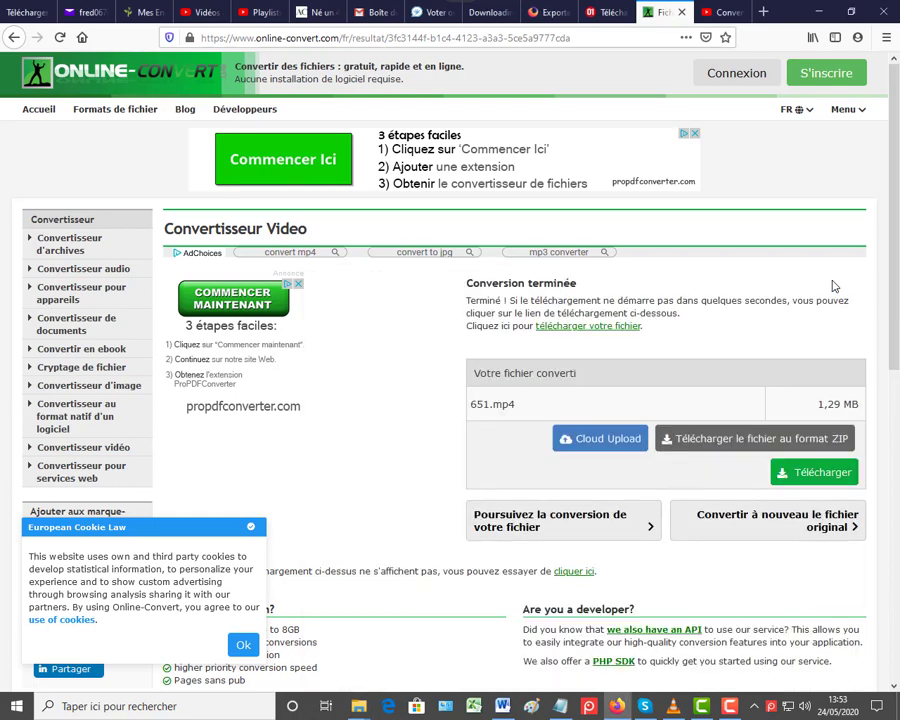